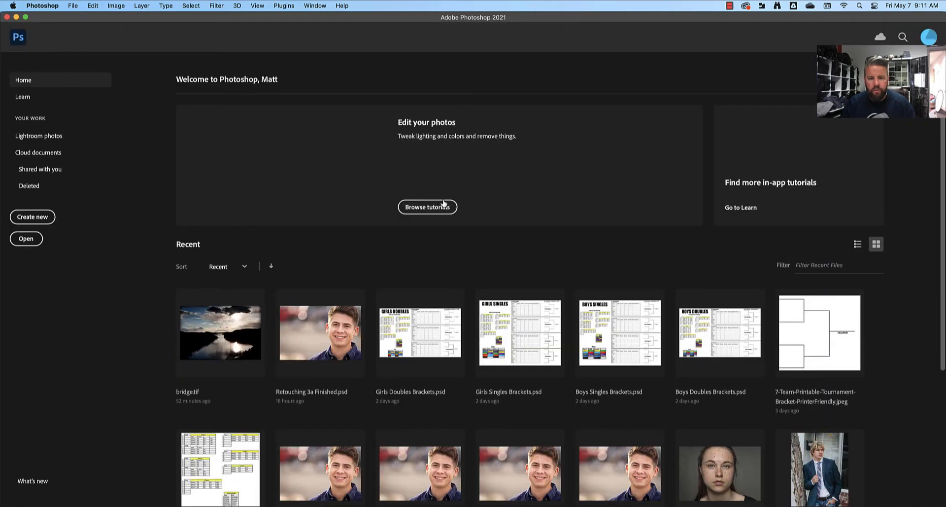
Step: Switch to Lightroom and open the JPG of the bridge over the river for editing in Photoshop
click(422, 504)
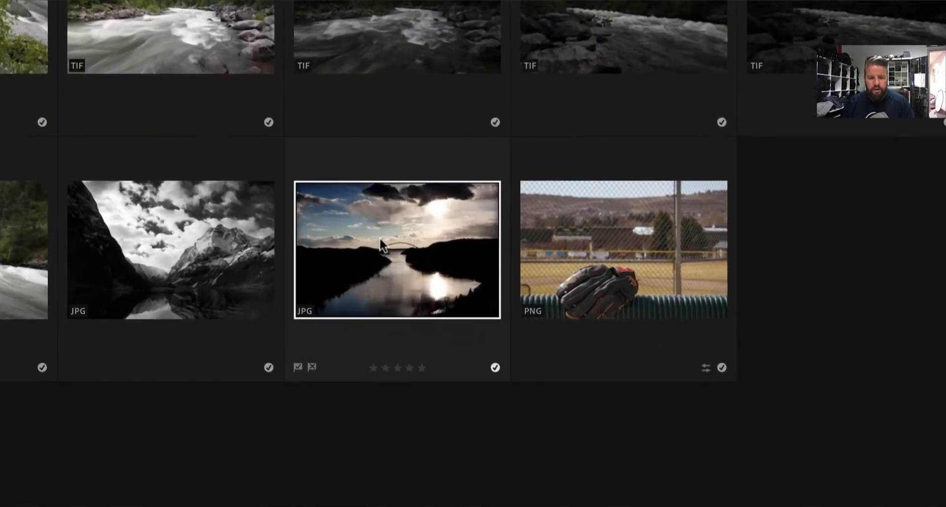
right_click(399, 349)
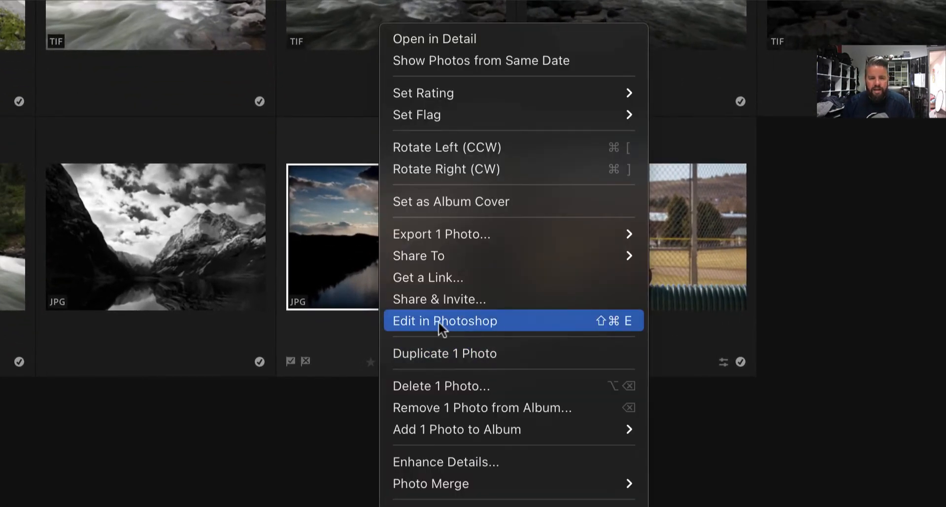
click(463, 321)
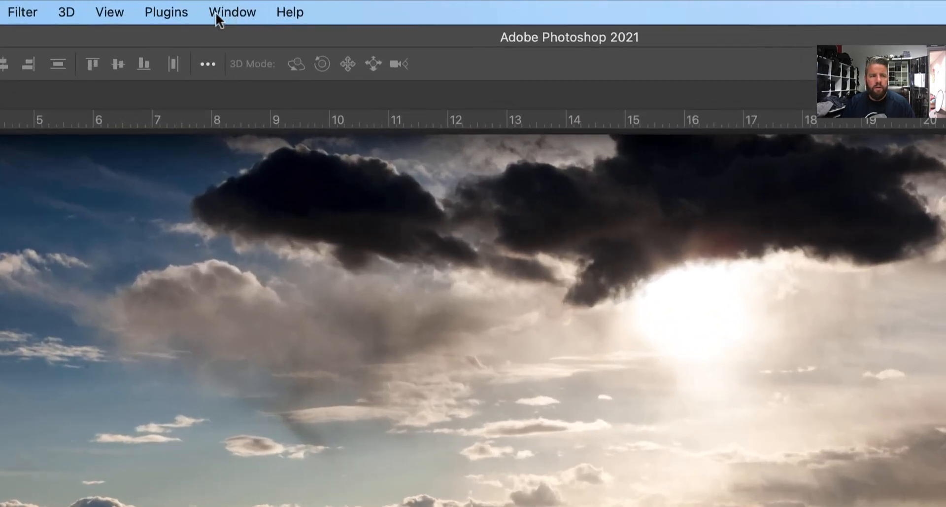
Step: Reset the Essentials workspace to its default layout
click(226, 9)
click(226, 9)
click(234, 9)
click(237, 12)
click(235, 11)
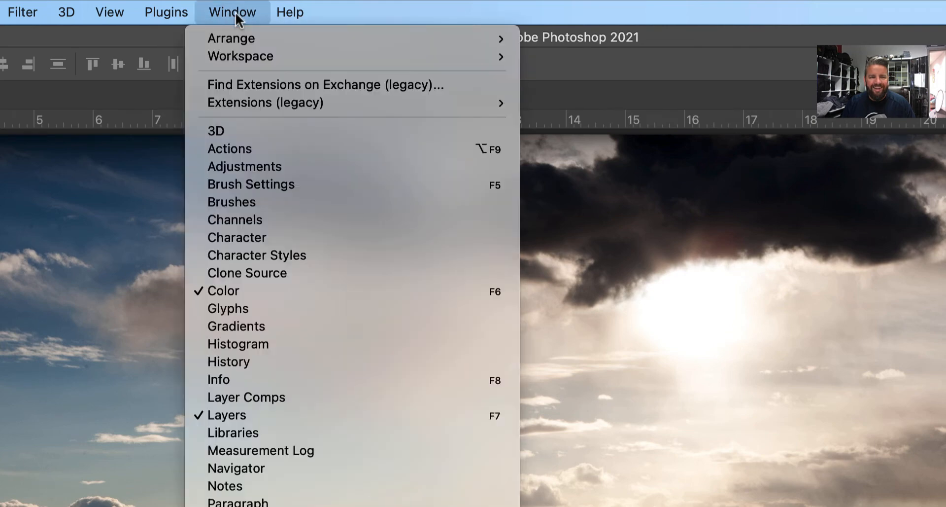
mouse_move(250, 61)
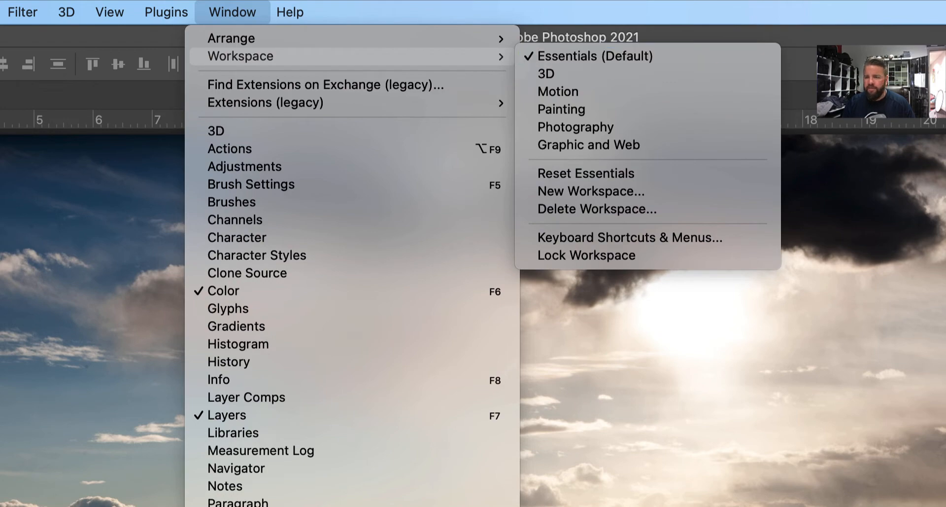
click(578, 172)
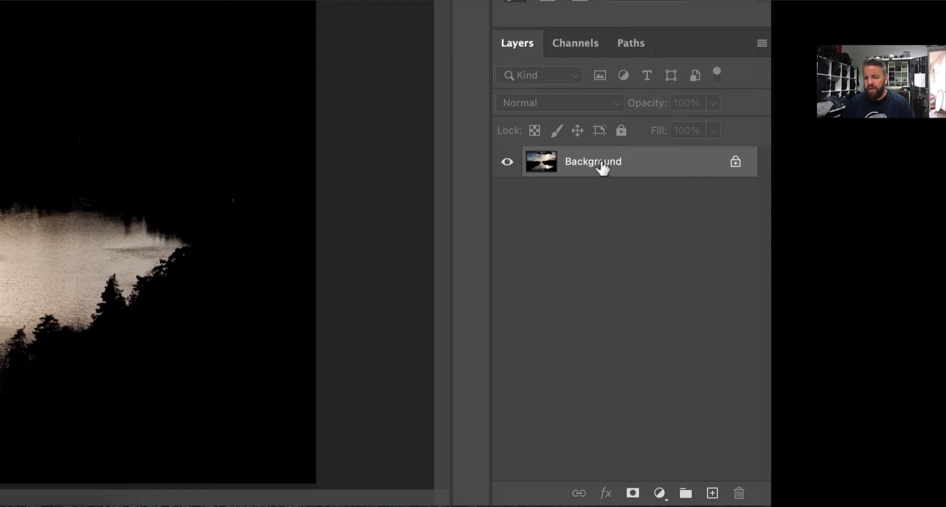
Step: Duplicate the Background layer and start a Solid Color fill layer above the copy
key(ctrl+j)
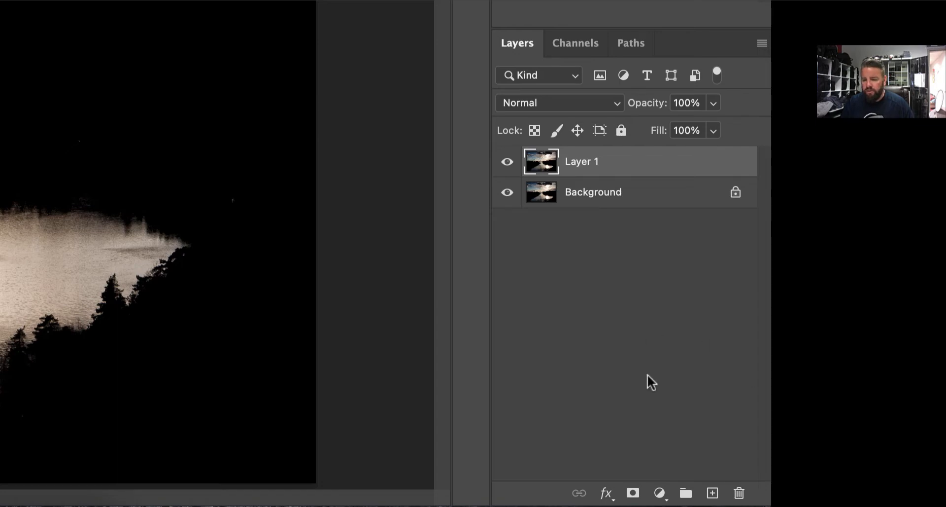
click(659, 493)
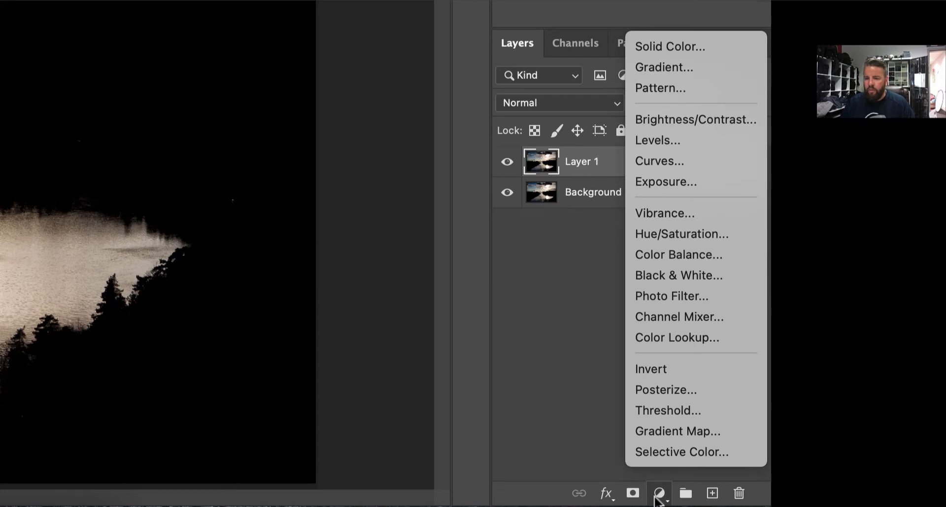
click(698, 45)
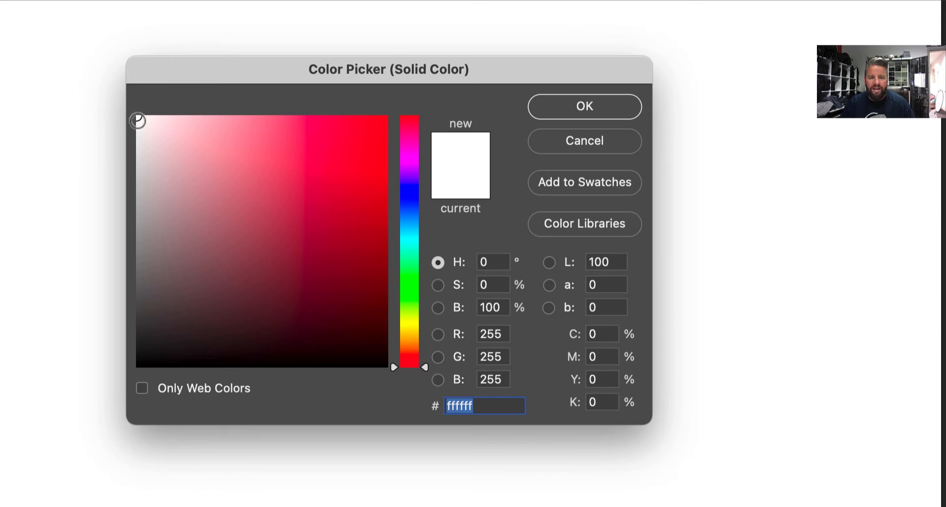
Step: Try red and off-white shades for the solid fill and return it to pure white
click(208, 176)
click(291, 211)
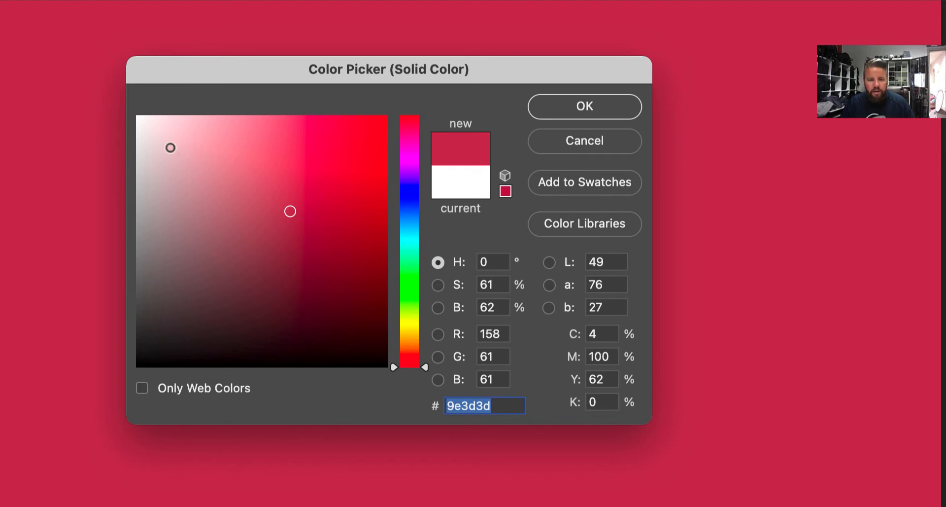
click(166, 144)
drag(166, 144, 117, 99)
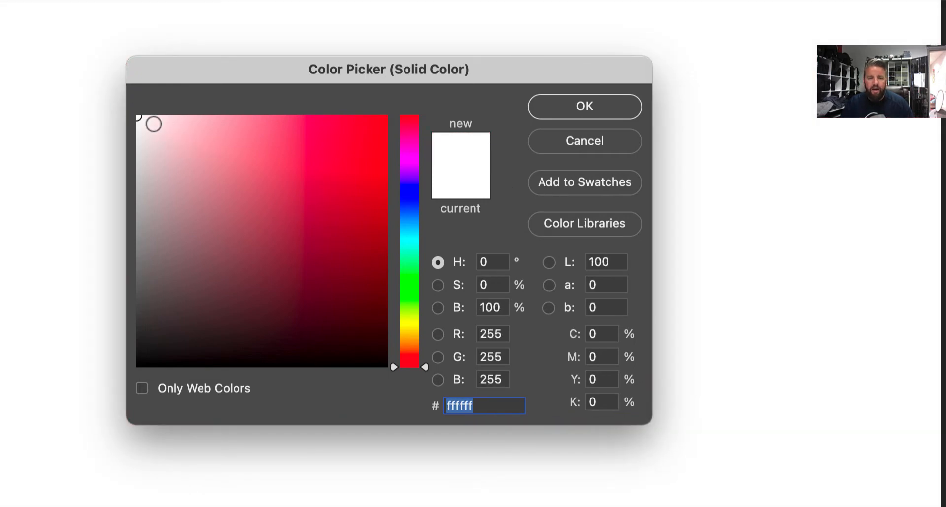
click(141, 123)
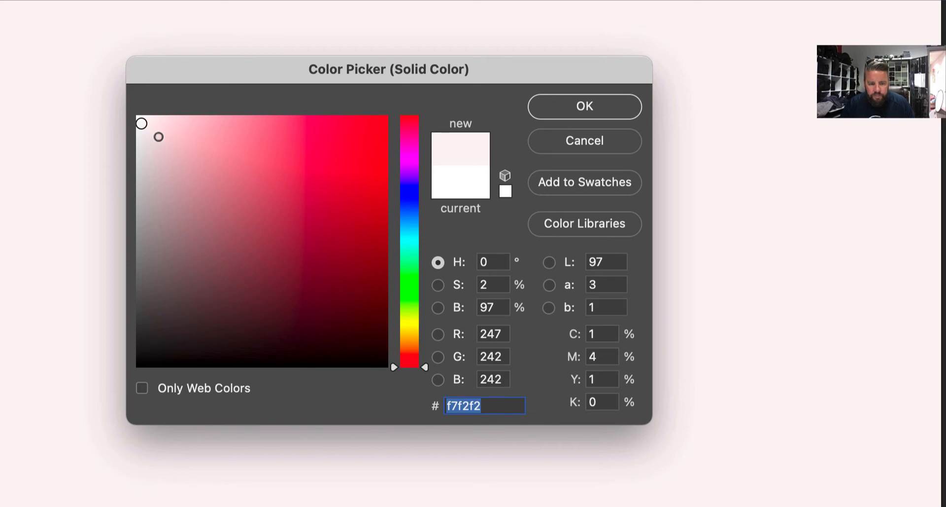
click(154, 132)
drag(154, 133, 112, 89)
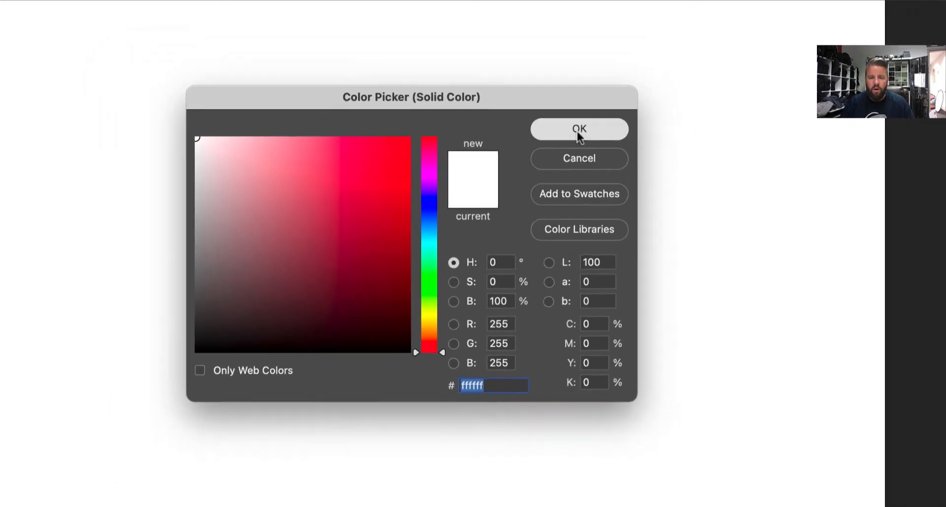
Step: Accept the white fill (ffffff) and move its layer beneath Layer 1, checking the order by hiding and showing Layer 1
click(584, 107)
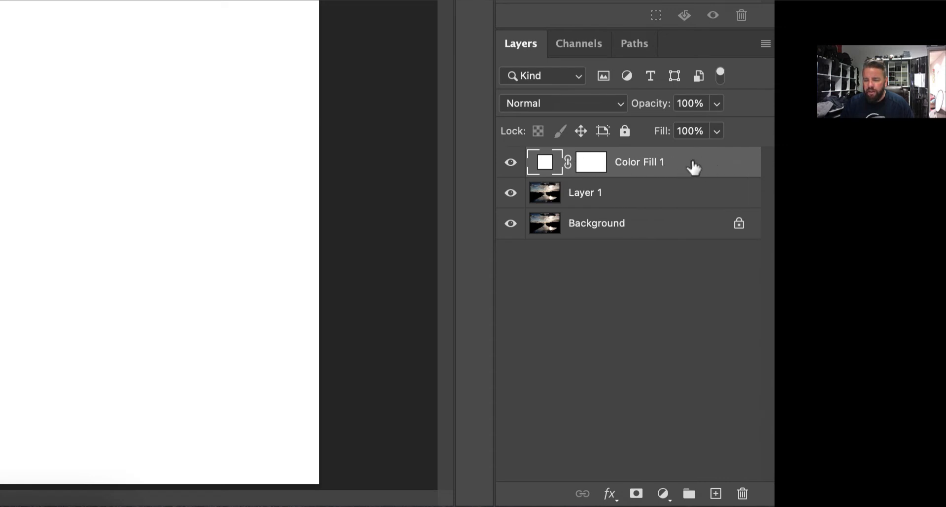
drag(709, 168, 697, 210)
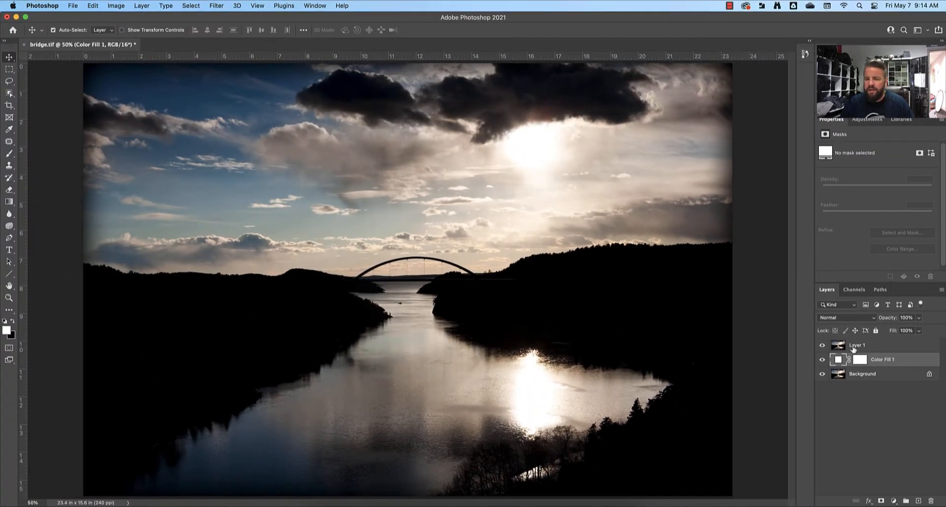
click(822, 346)
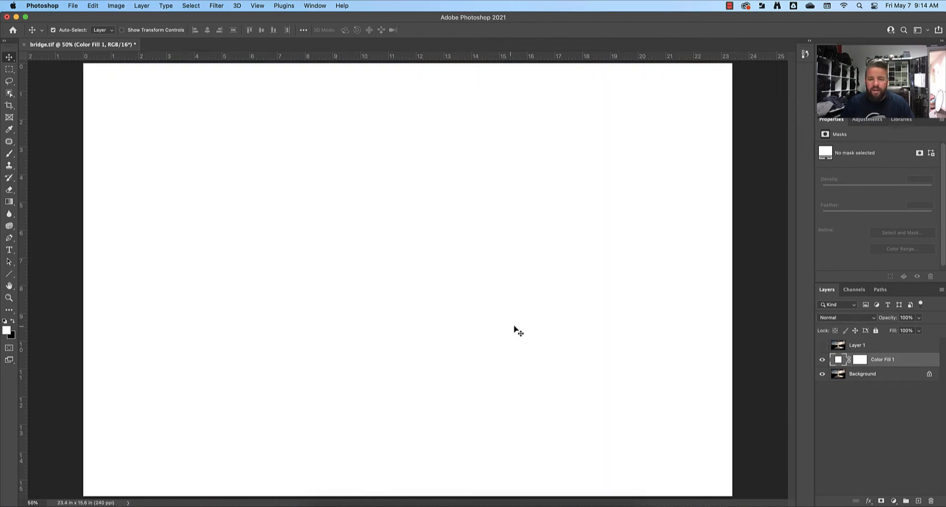
click(822, 346)
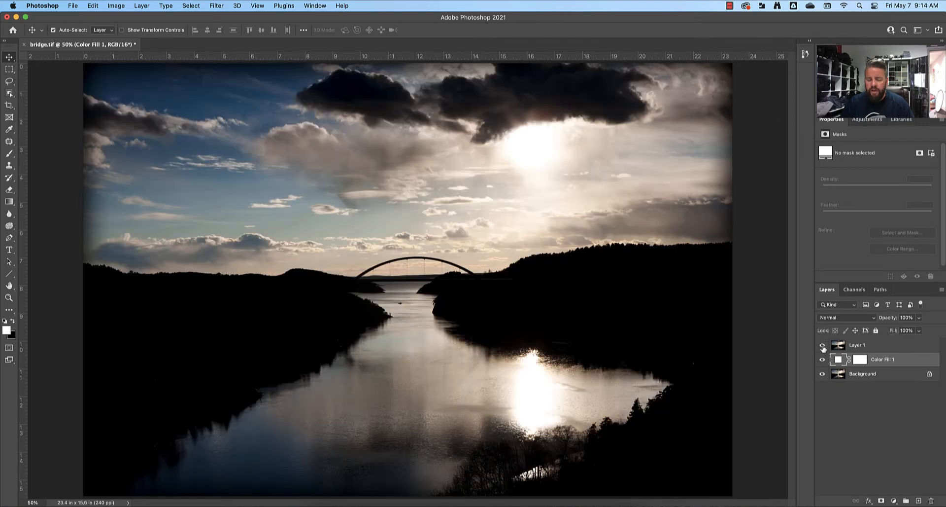
Step: With Layer 1 selected, set up the Horizontal Type tool with the Impact Regular font at 72 pt
click(855, 347)
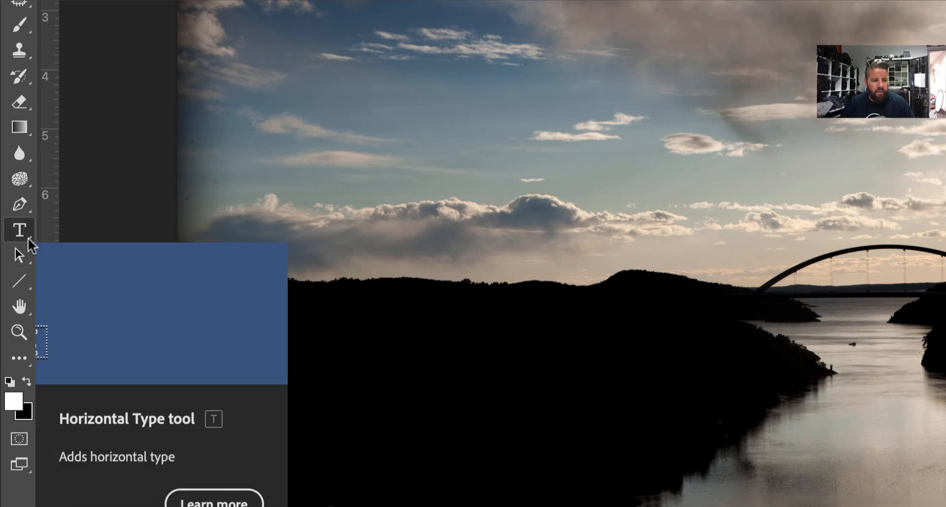
right_click(28, 235)
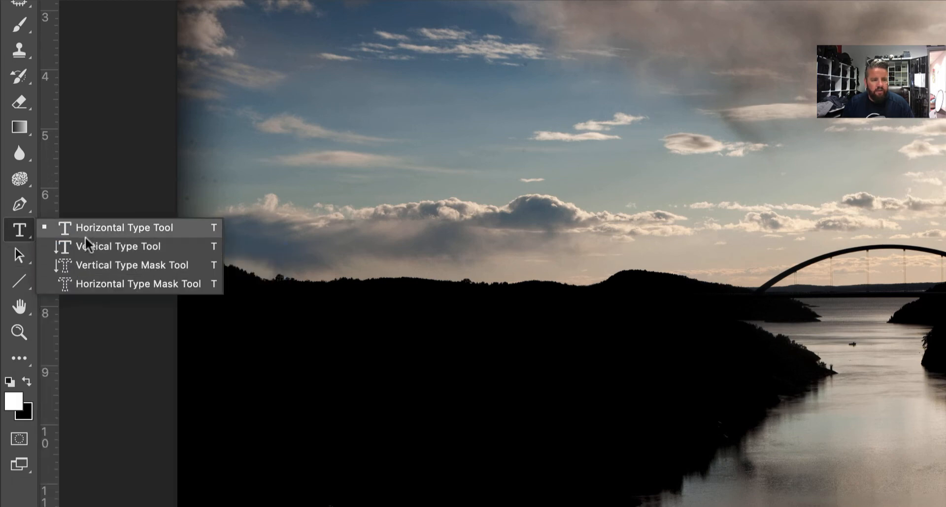
click(114, 226)
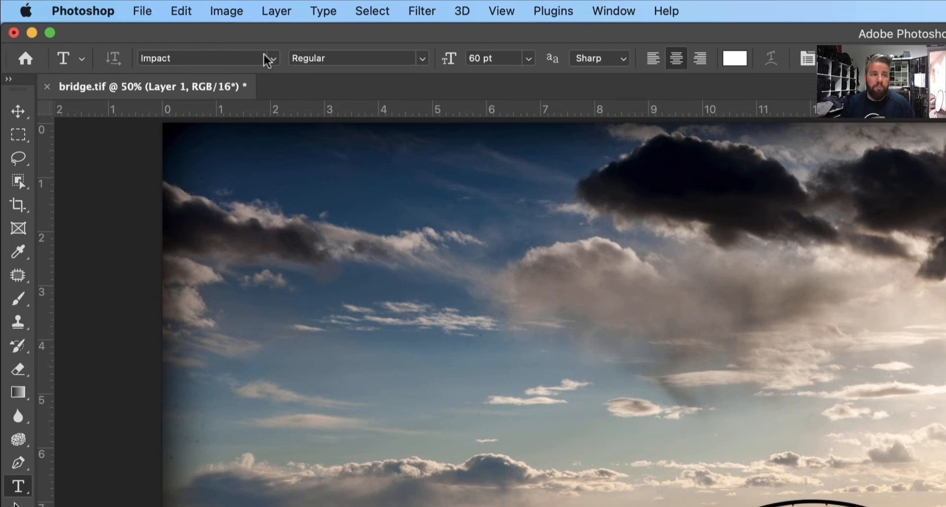
click(269, 59)
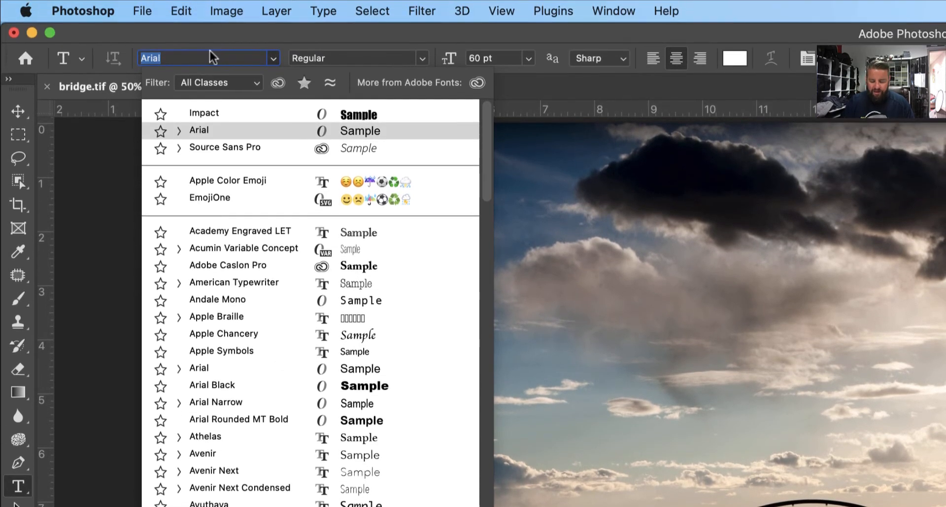
text(impact)
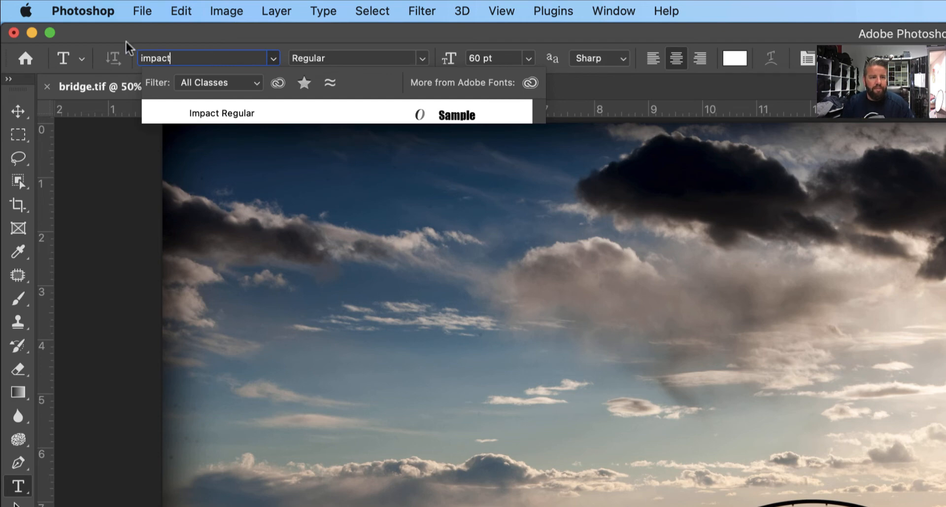
click(225, 114)
click(530, 59)
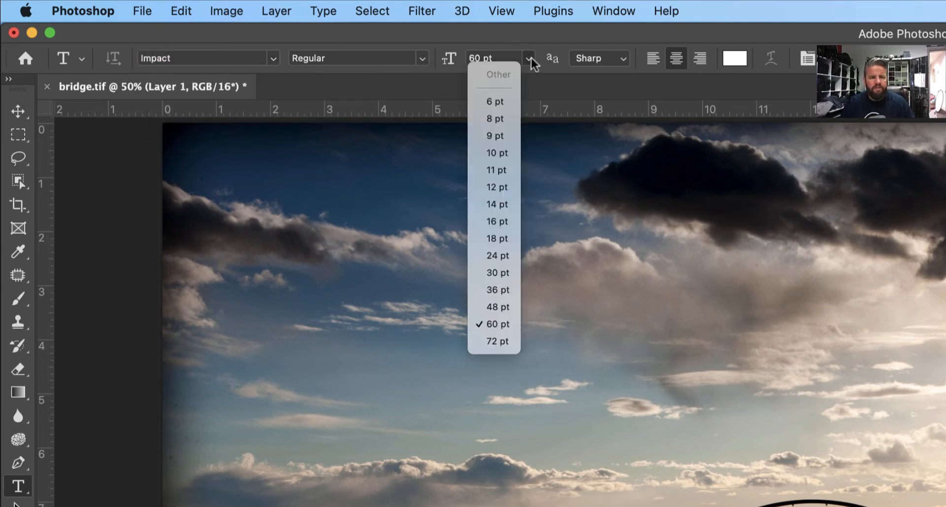
click(485, 341)
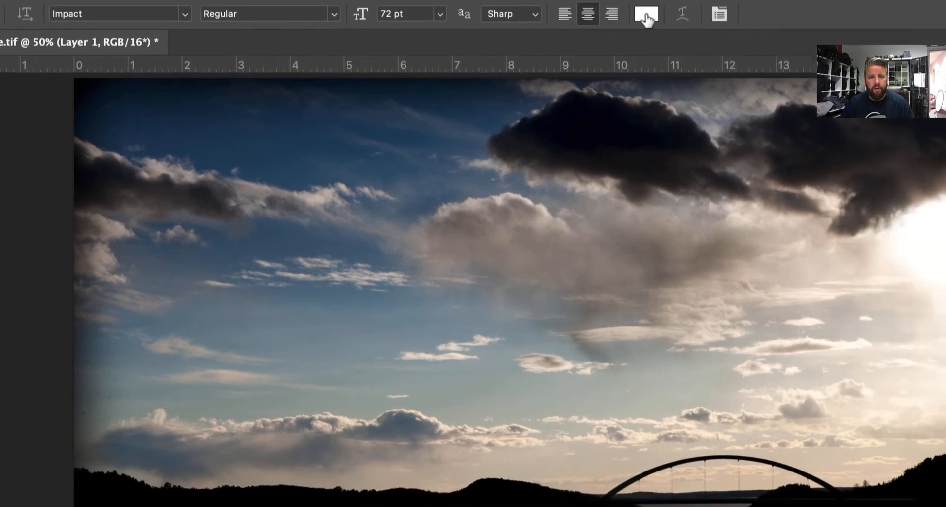
Step: Set the text color to white (ffffff)
click(728, 61)
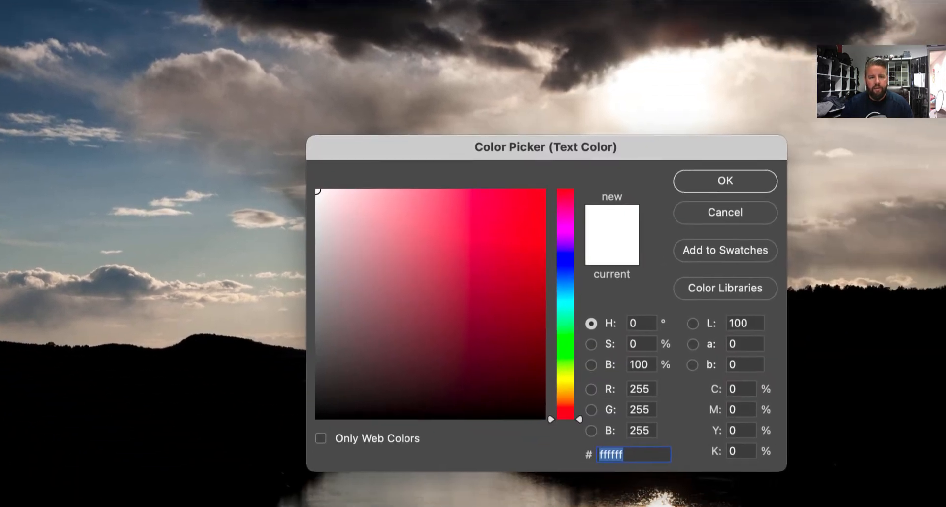
mouse_move(390, 241)
mouse_down()
mouse_move(360, 232)
mouse_move(272, 116)
mouse_up()
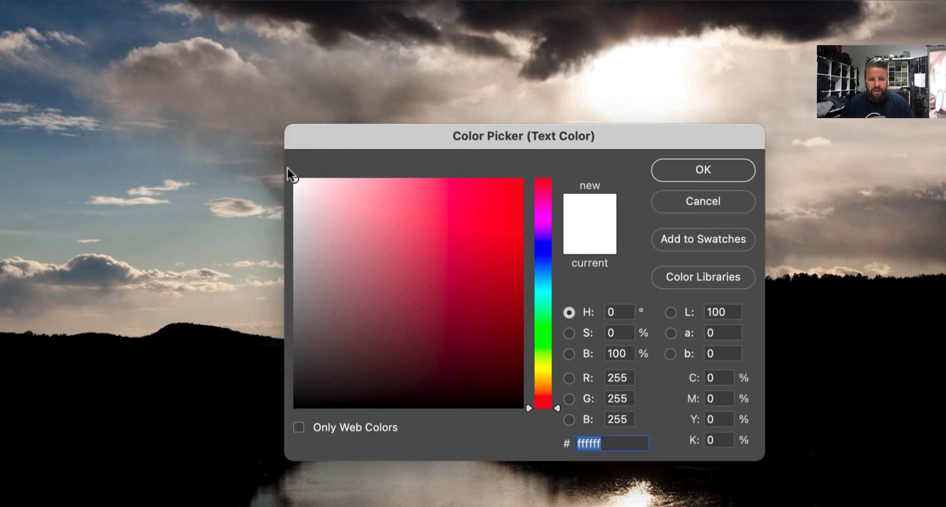
click(696, 173)
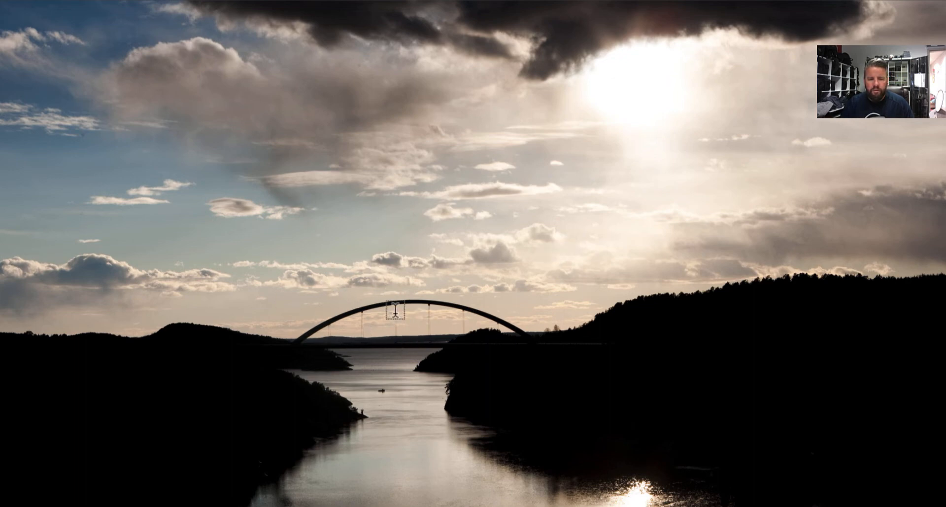
Step: Add the text NORWAY over the bridge and move its layer between Layer 1 and Color Fill 1
click(407, 340)
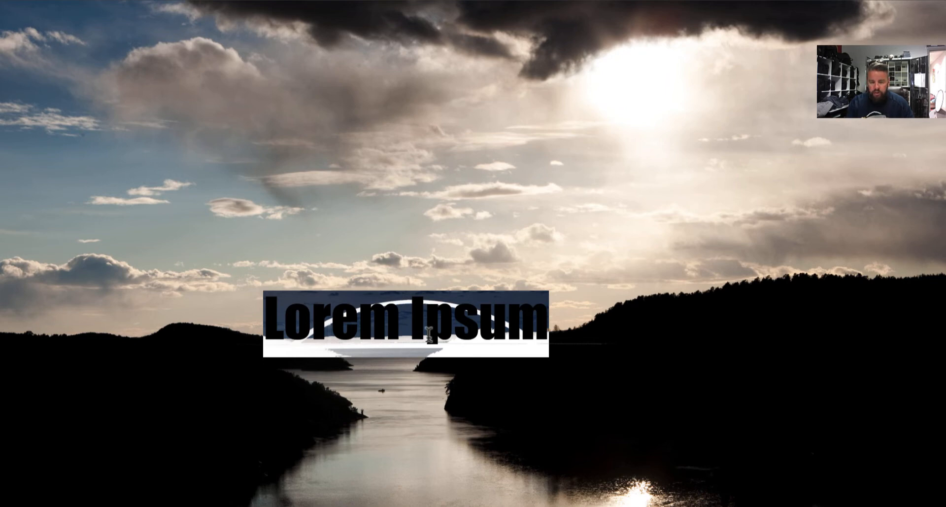
text(NORM)
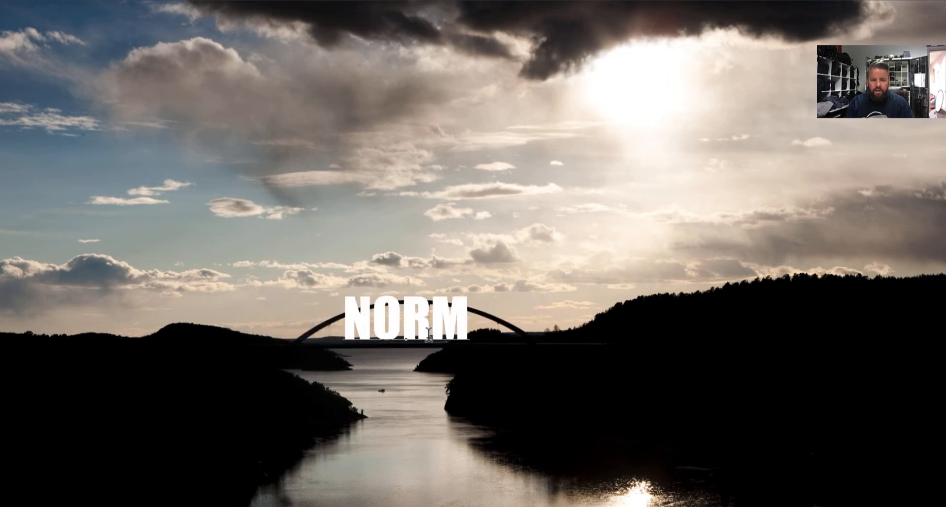
text(AY)
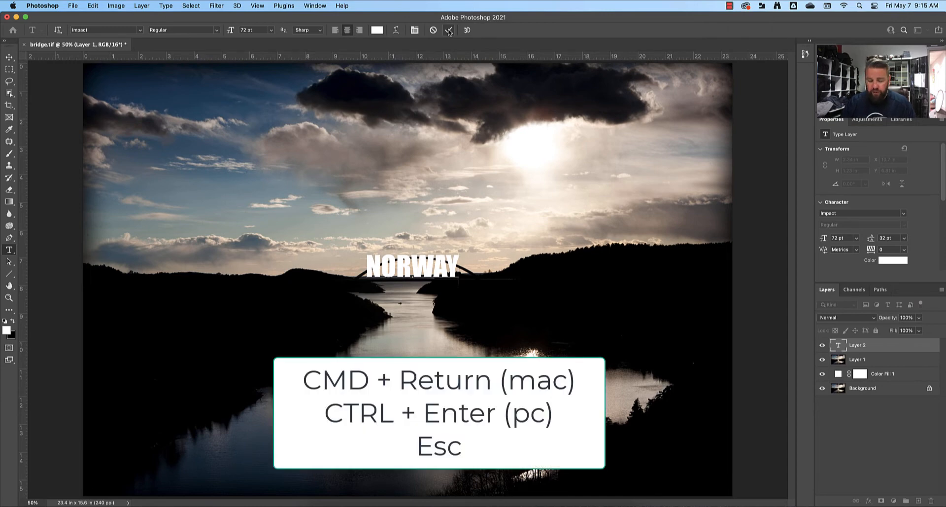
click(447, 32)
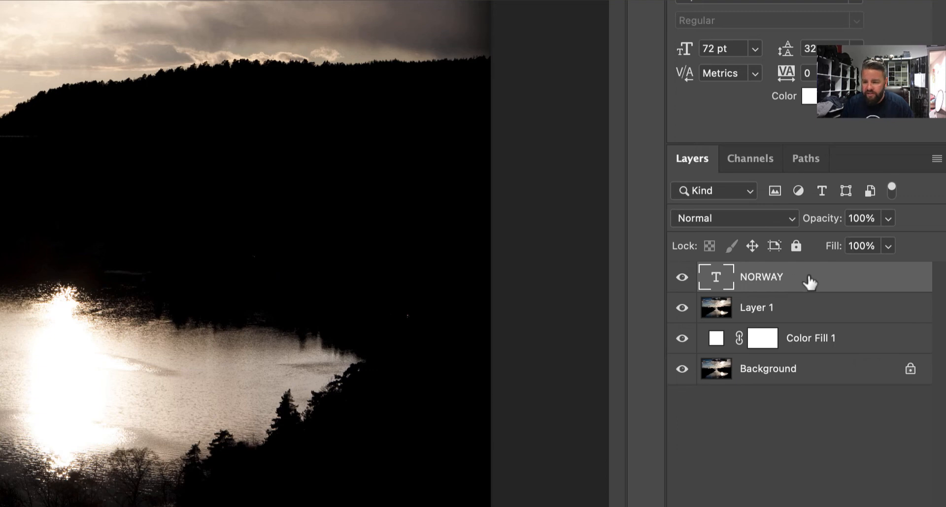
drag(812, 279, 806, 324)
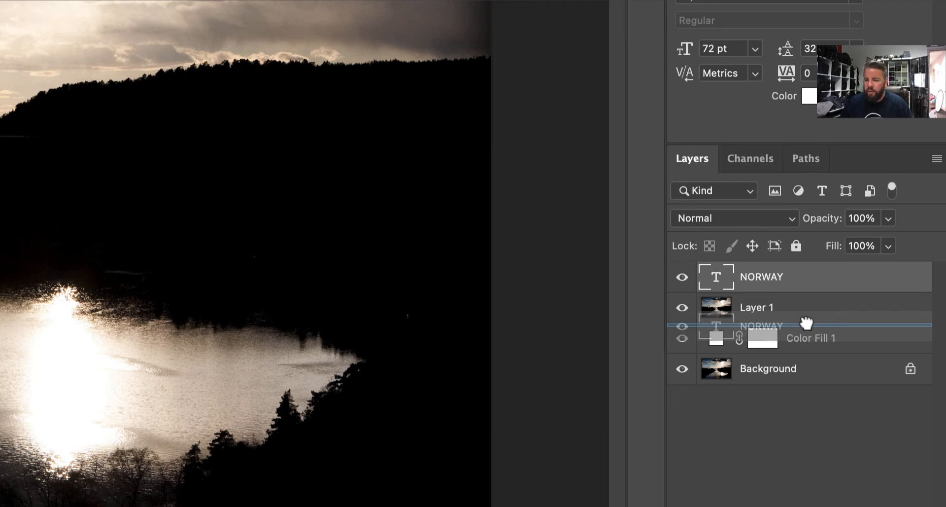
drag(807, 324, 806, 325)
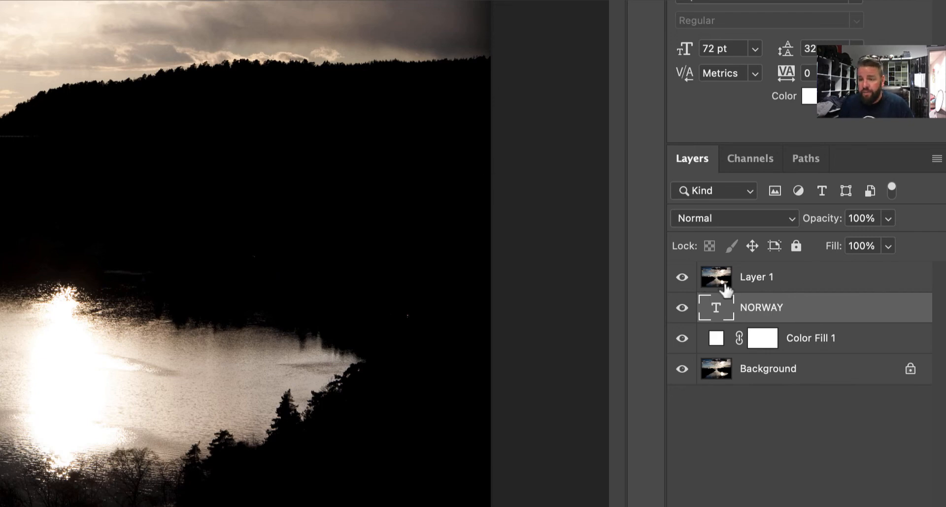
Step: Clip the bridge photo on Layer 1 to the NORWAY text layer with a clipping mask
click(771, 280)
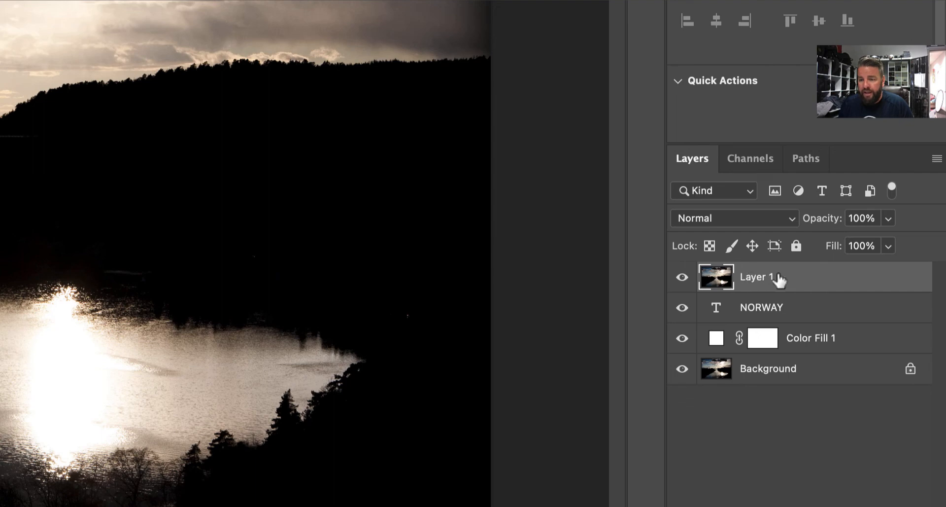
click(937, 160)
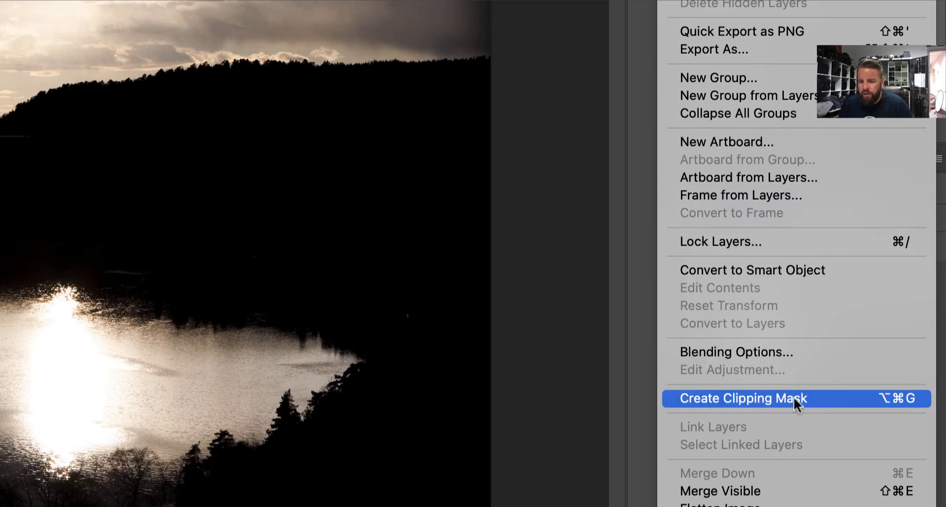
click(826, 397)
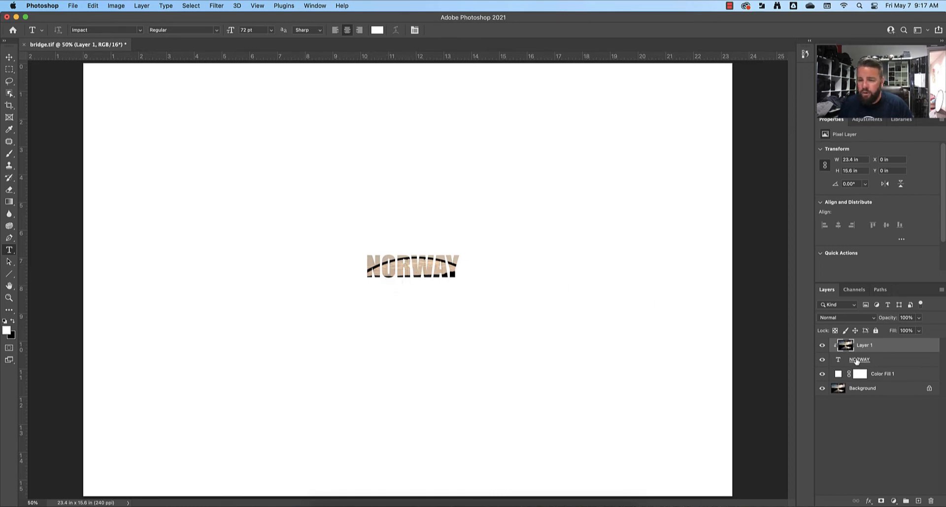
Step: Scale the NORWAY text to about 689% with Free Transform so it spans nearly the full canvas width around mid-height
click(857, 359)
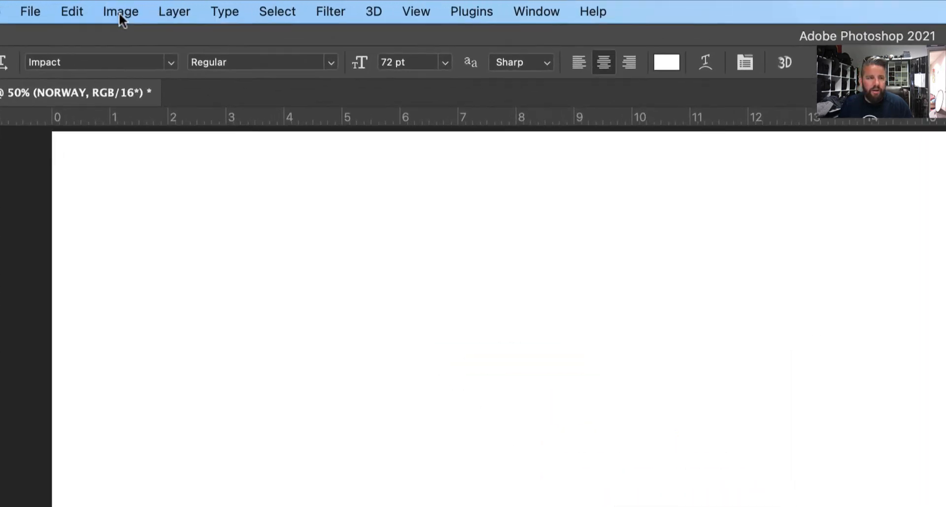
click(73, 11)
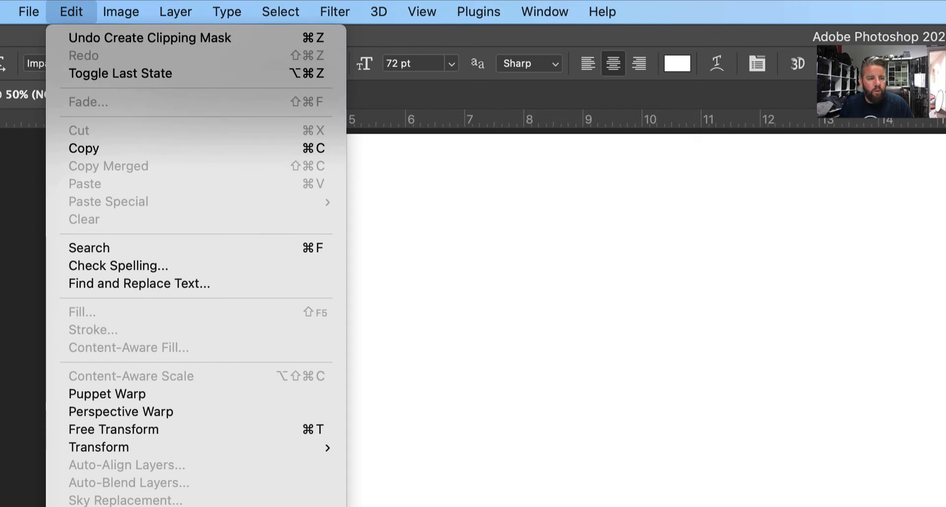
click(307, 428)
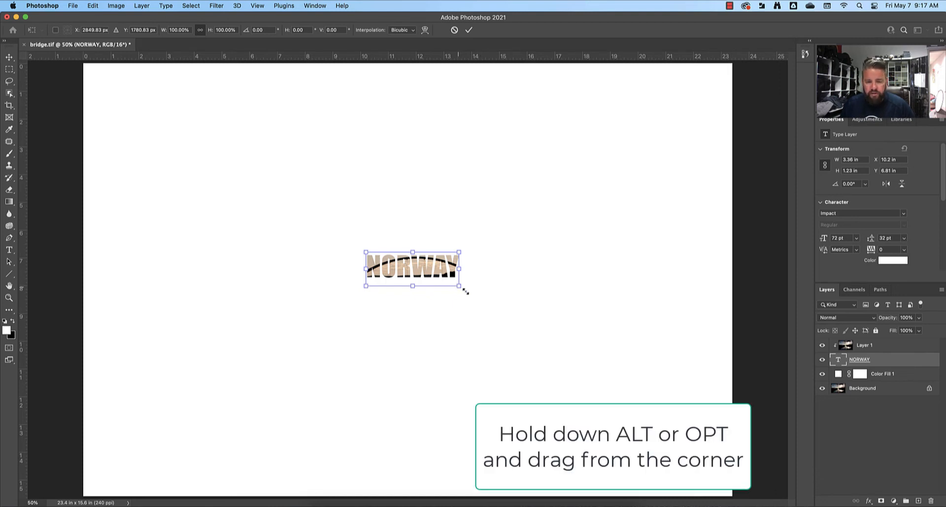
drag(465, 292, 706, 416)
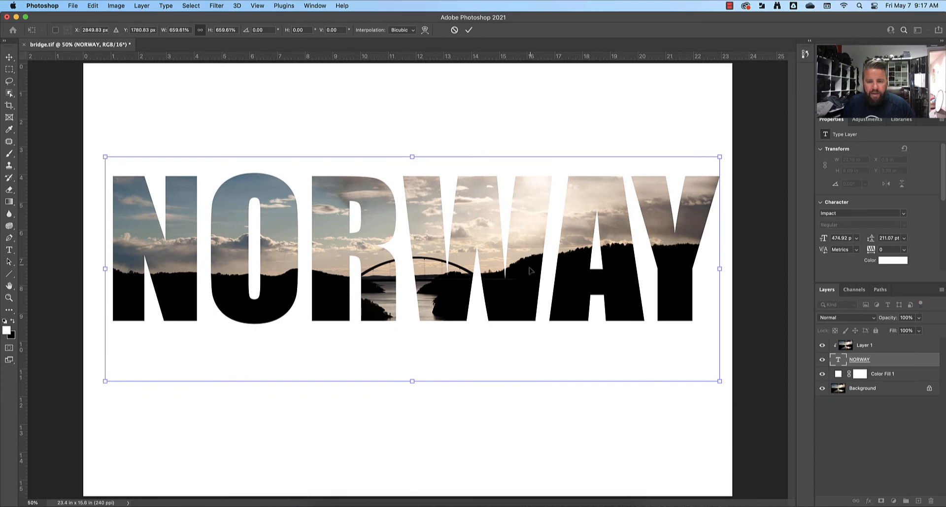
mouse_move(531, 270)
mouse_down()
mouse_move(531, 281)
mouse_move(506, 278)
mouse_move(536, 281)
mouse_up()
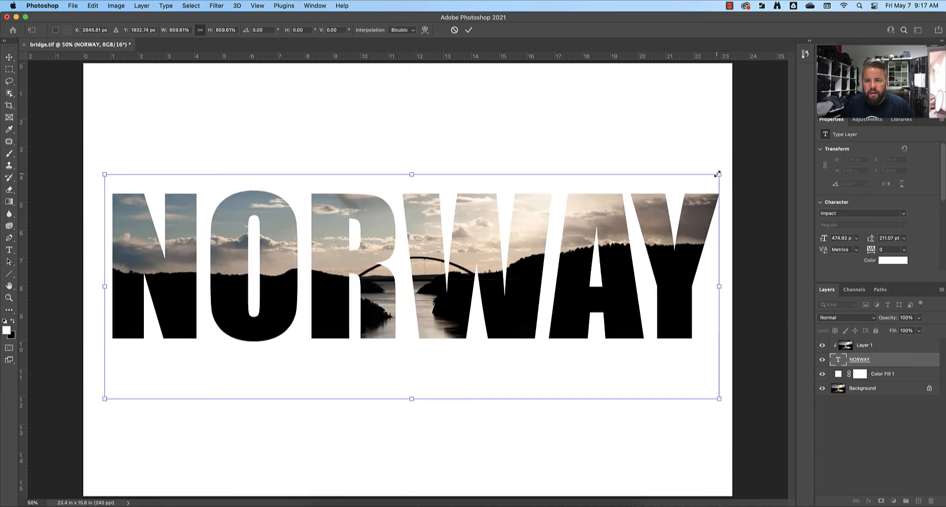
drag(718, 174, 724, 172)
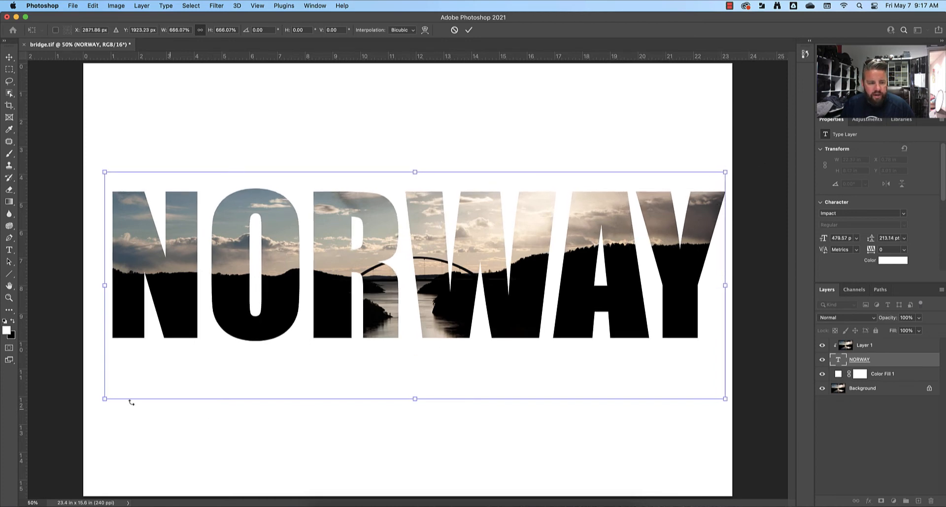
drag(104, 400, 84, 413)
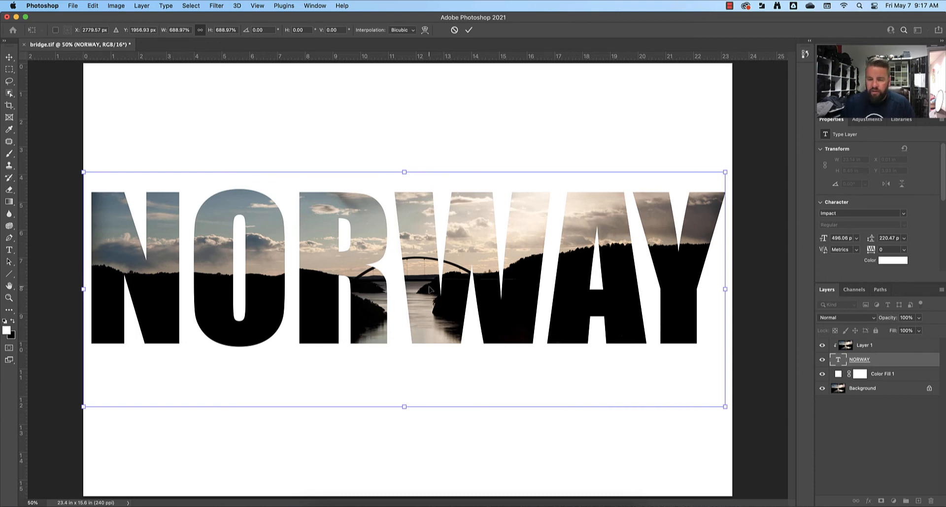
key(Return)
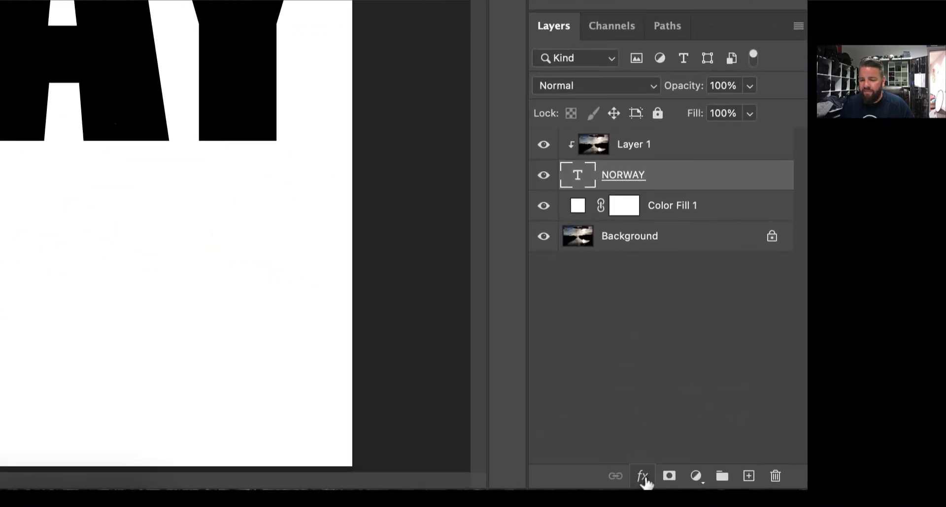
Step: Add a Drop Shadow effect to the NORWAY layer and set the shadow's angle to 156°
click(643, 476)
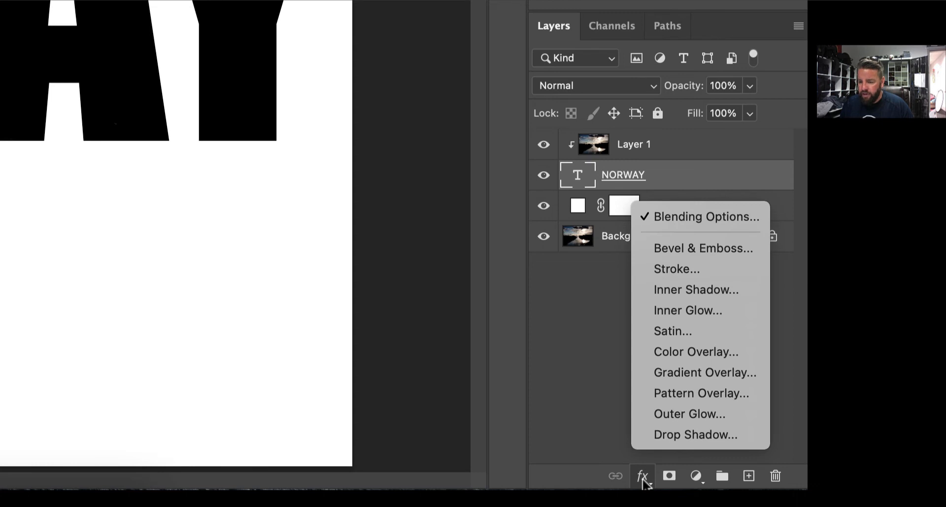
click(676, 436)
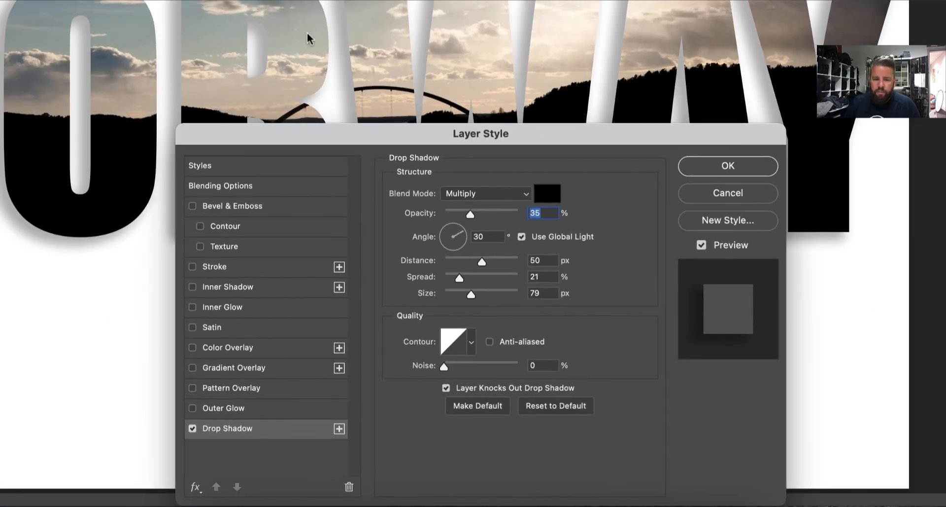
drag(429, 140, 637, 0)
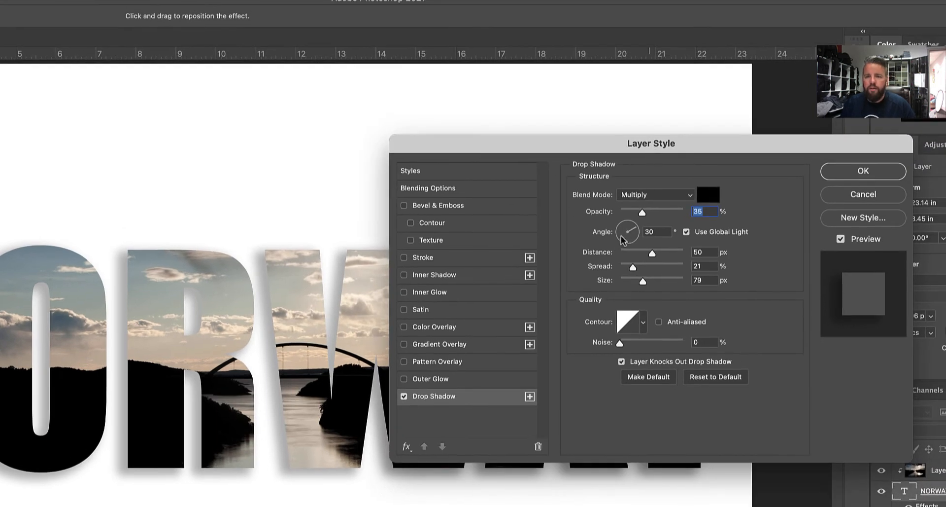
click(622, 225)
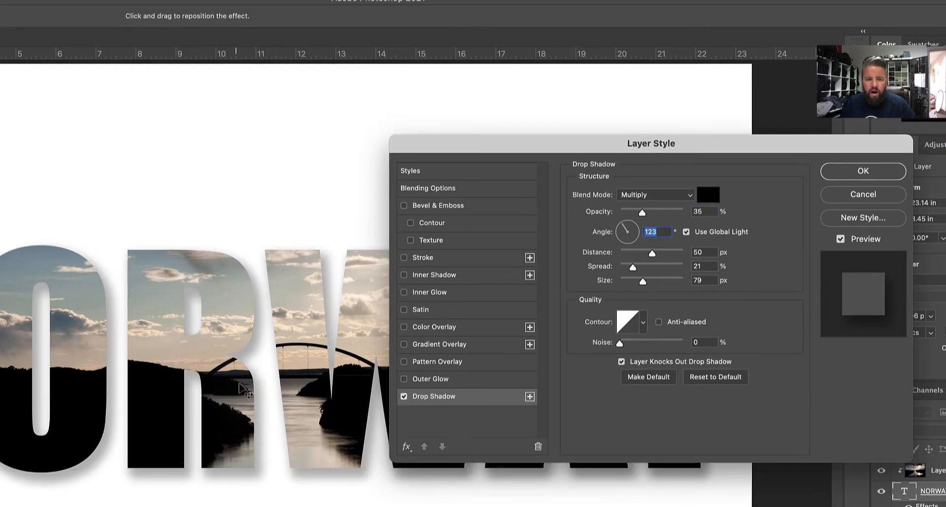
drag(633, 233, 632, 227)
click(622, 229)
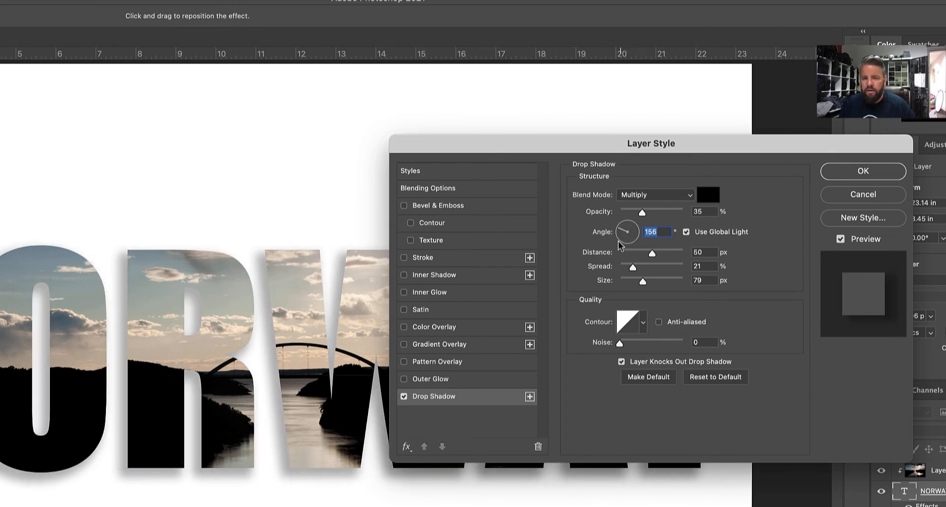
Step: Set the drop shadow's distance to 49 px, spread to 25% and size to 76 px, and accept the layer style
drag(652, 256, 693, 261)
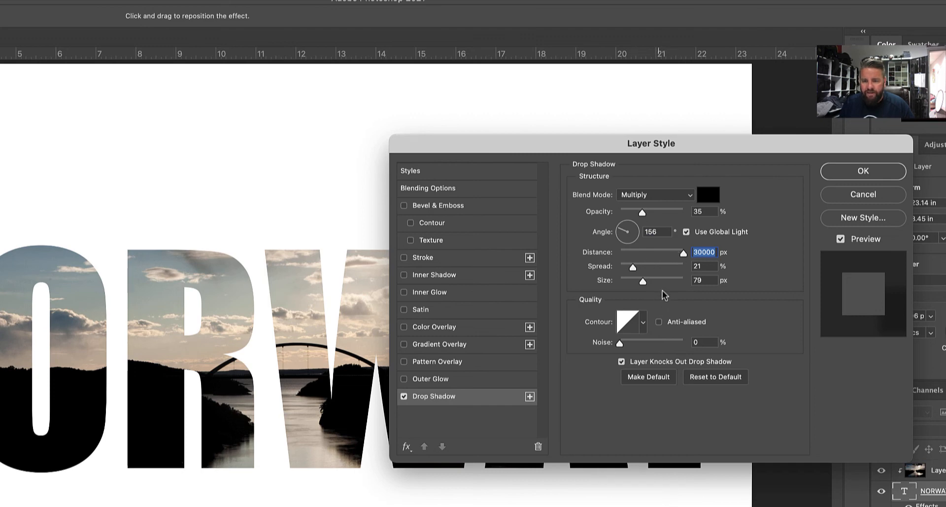
drag(685, 255, 652, 257)
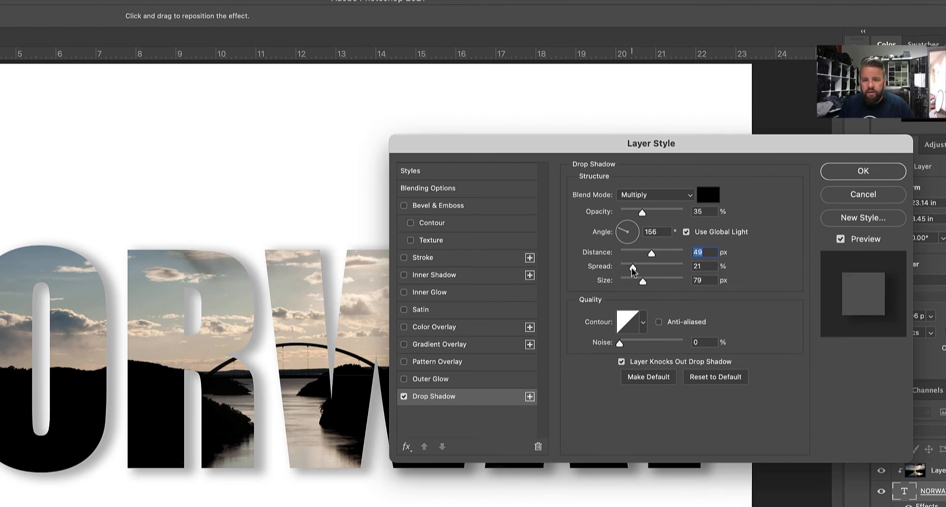
mouse_move(633, 270)
mouse_down()
mouse_move(605, 271)
mouse_move(627, 284)
mouse_move(636, 267)
mouse_up()
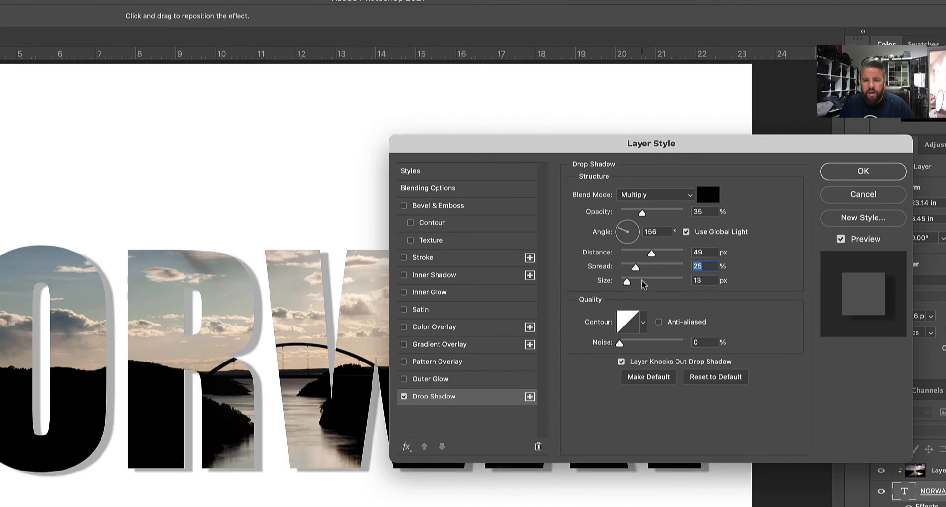
click(642, 280)
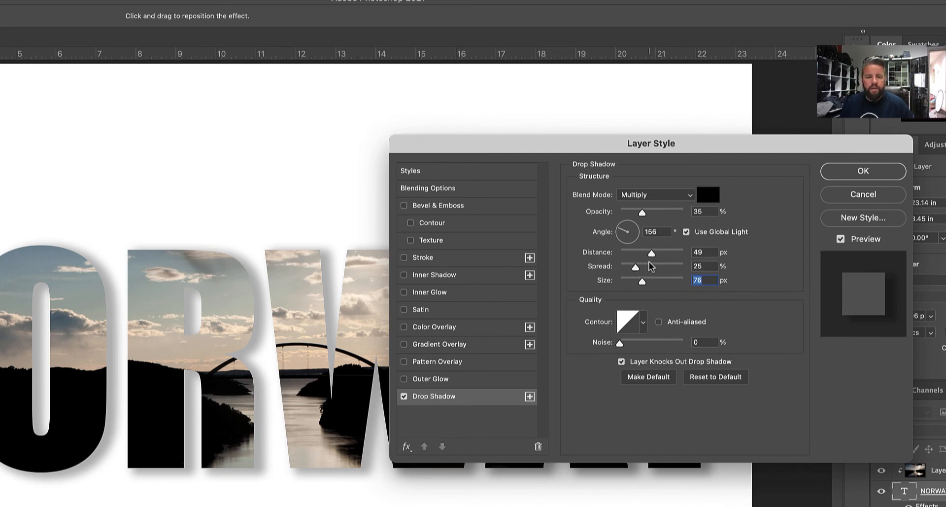
click(856, 176)
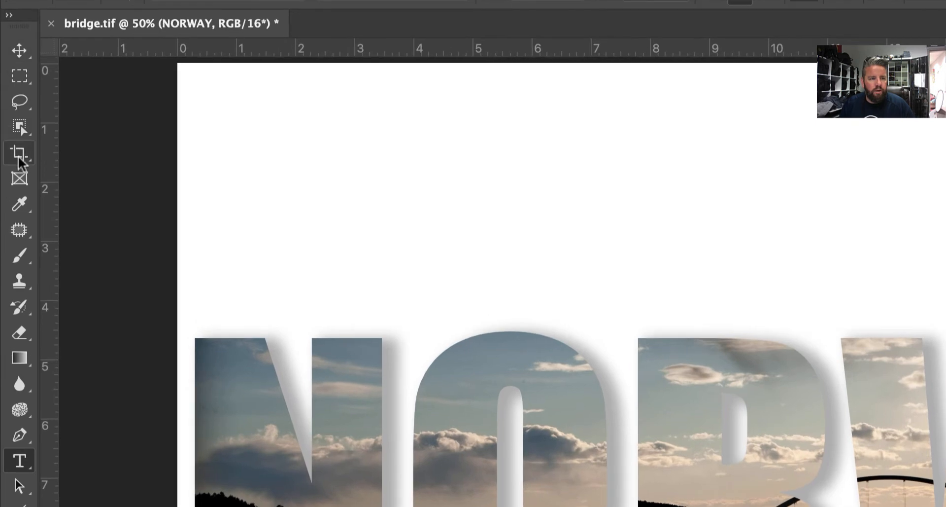
Step: Crop the white space above and below NORWAY using W x H x Resolution without values, leaving the full width and about 6.8 in of height
click(18, 162)
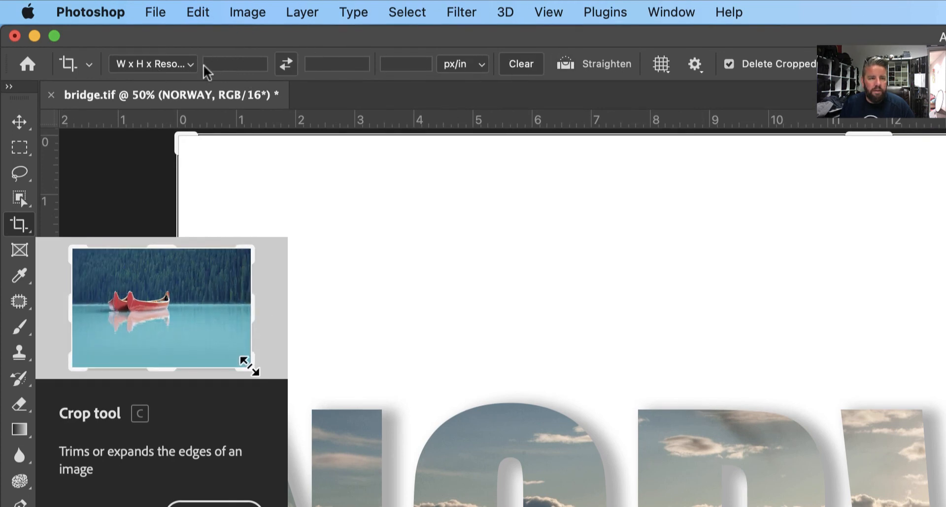
click(179, 67)
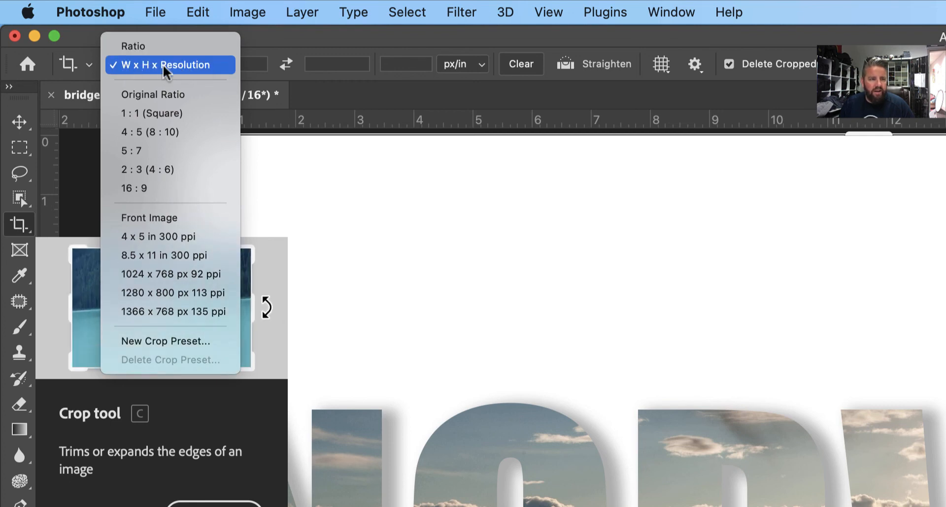
click(129, 69)
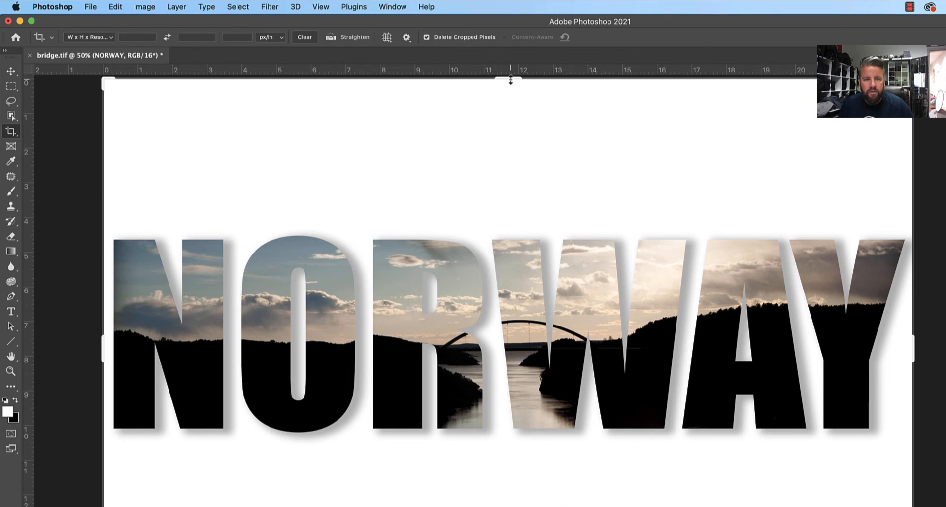
drag(510, 80, 507, 146)
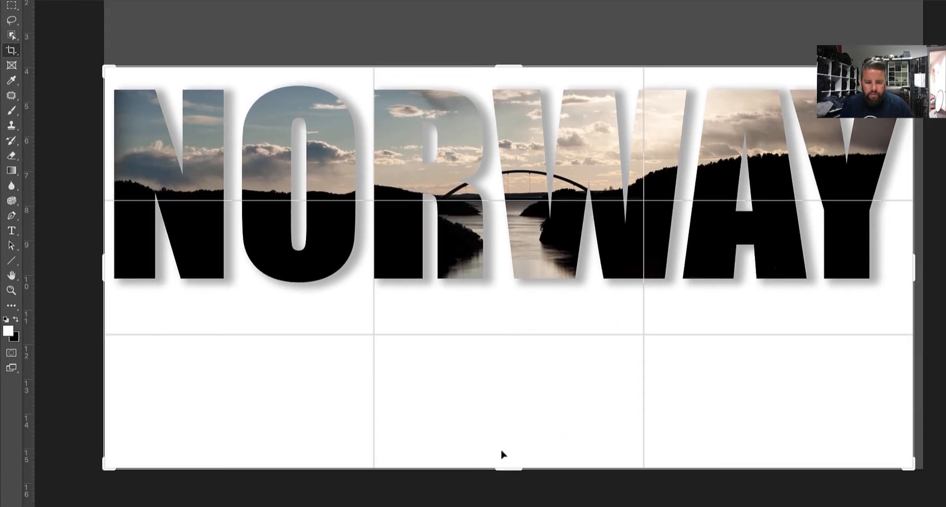
drag(508, 471, 516, 391)
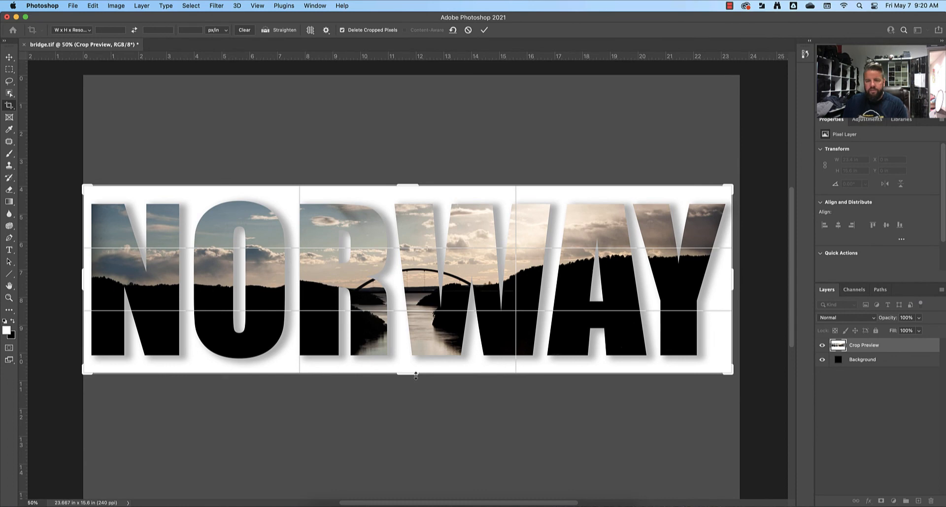
click(485, 30)
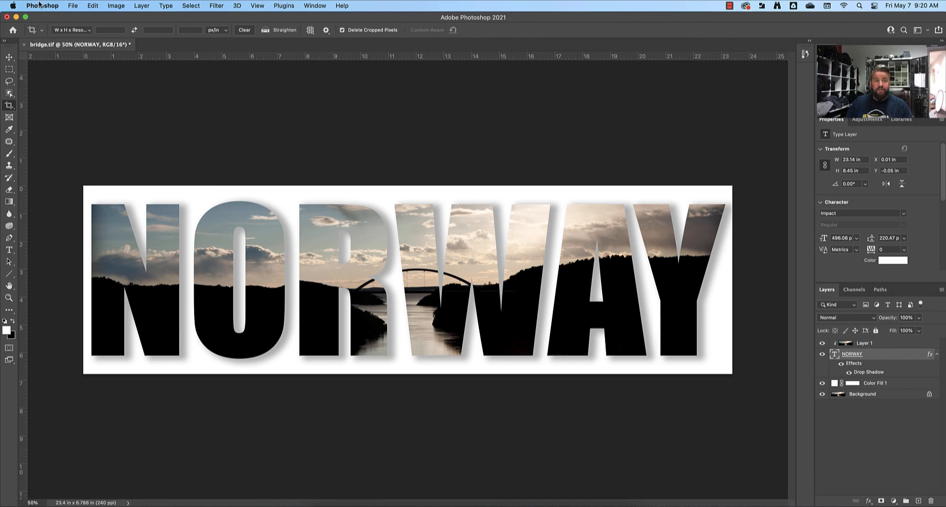
Step: Start saving a new version and choose the student's own folder under SR Photography > Photo 1-2 > Period 5
click(73, 6)
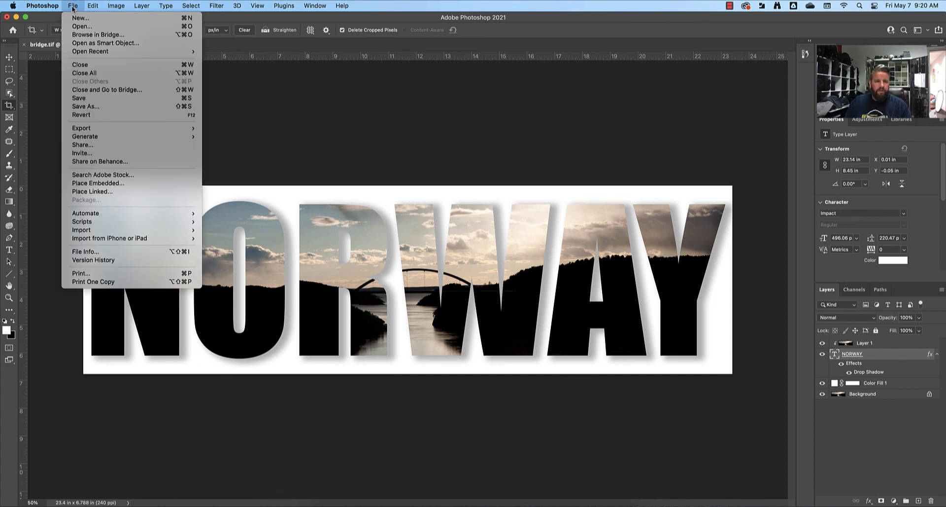
click(80, 107)
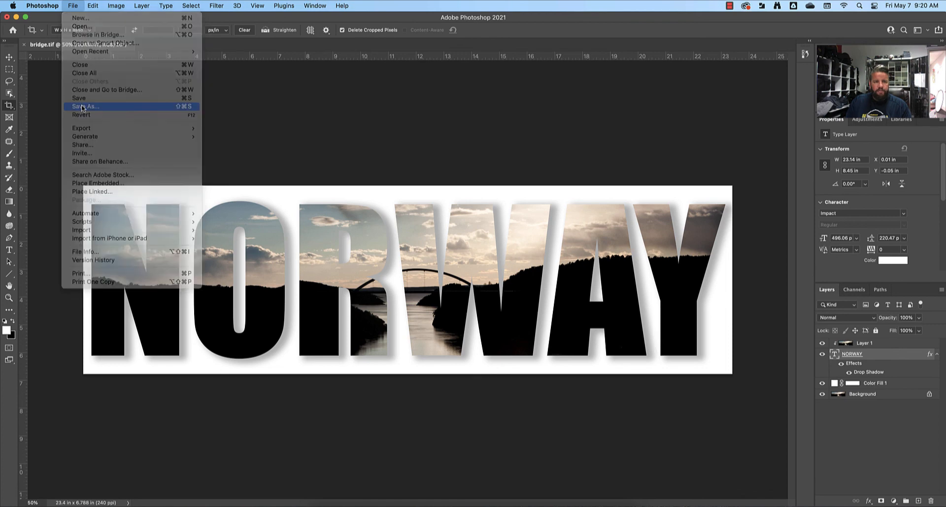
click(248, 241)
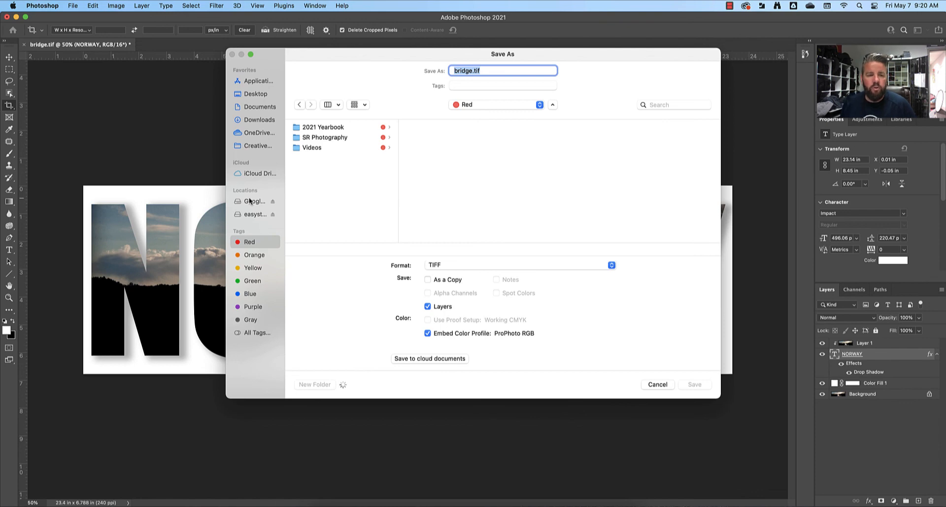
click(321, 136)
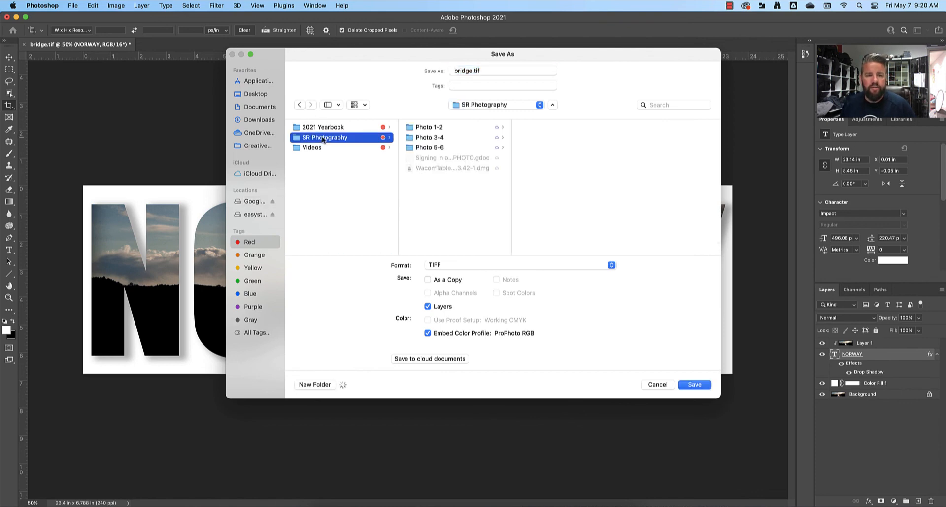
click(419, 131)
click(548, 161)
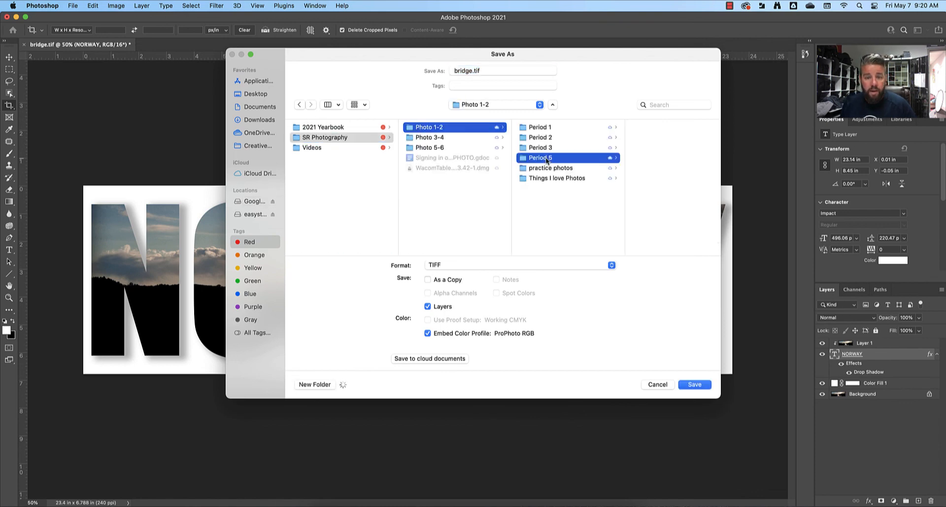
scroll(654, 220, down, 3)
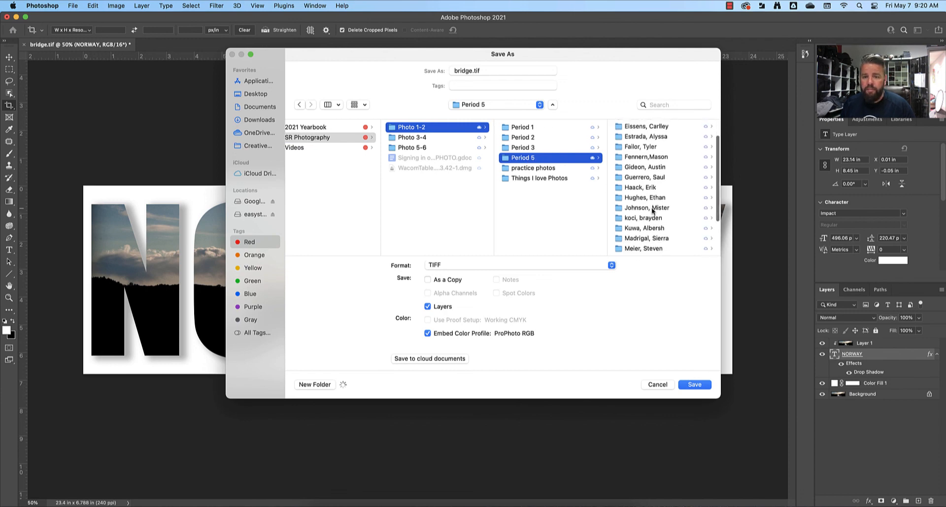
click(651, 207)
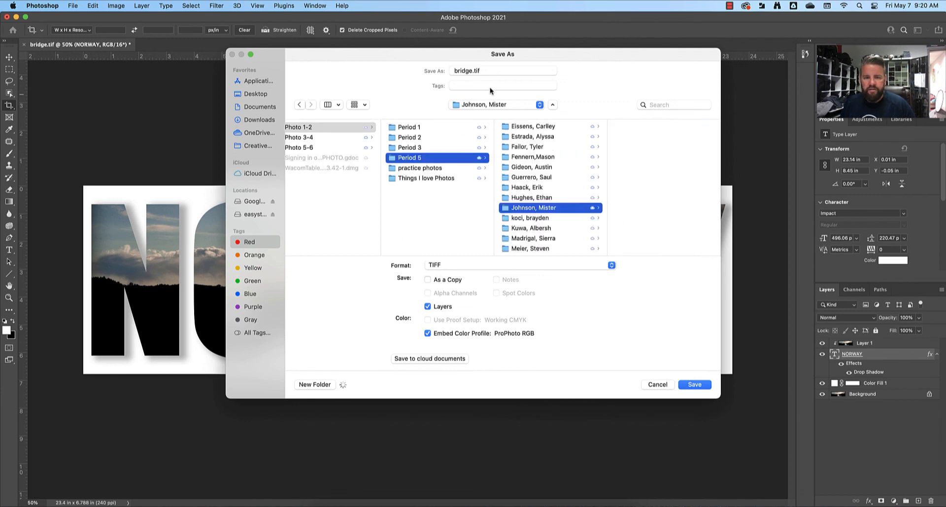
Step: Name the file photoshop text, set the format to Photoshop, and save it with its layers
click(517, 69)
text(photoshop text)
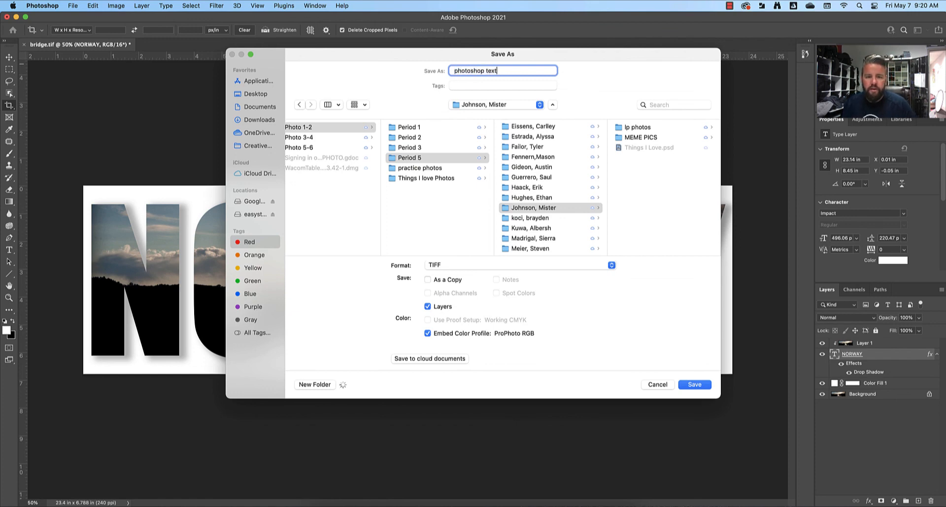
click(432, 266)
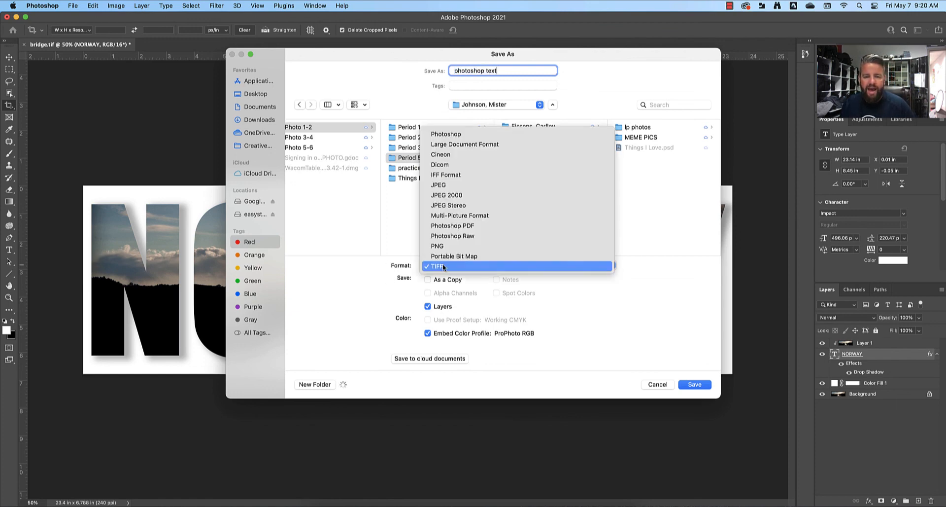
click(460, 133)
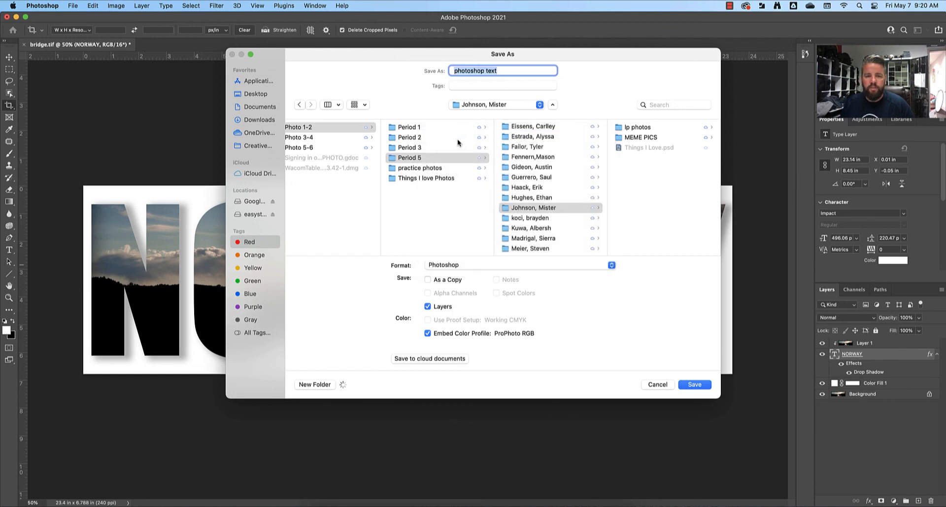
click(696, 385)
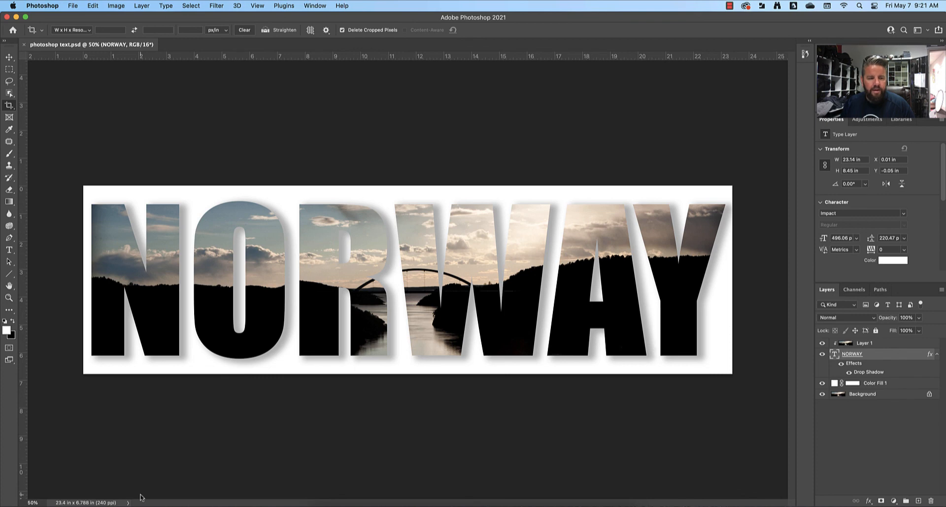
Step: Start another Save As of the document in the same folder and set the format to JPEG
click(73, 7)
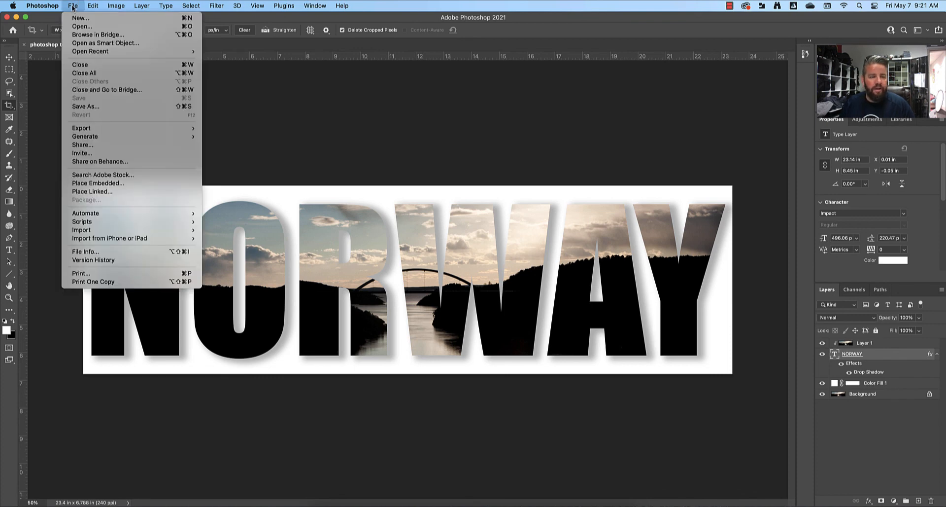
click(95, 108)
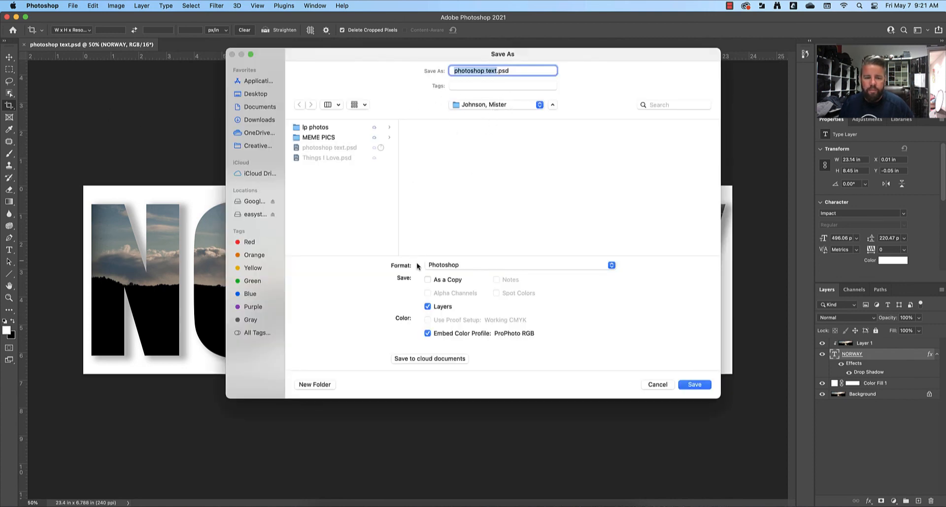
click(452, 266)
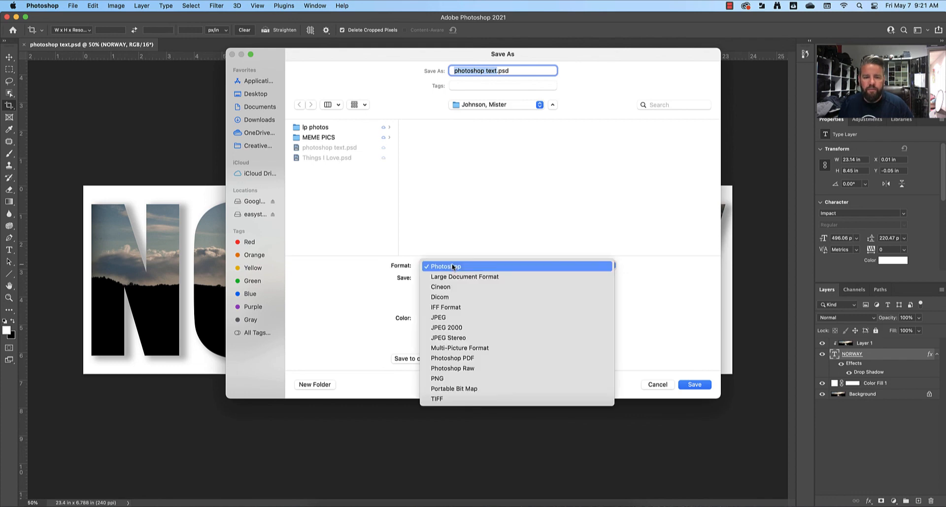
click(442, 318)
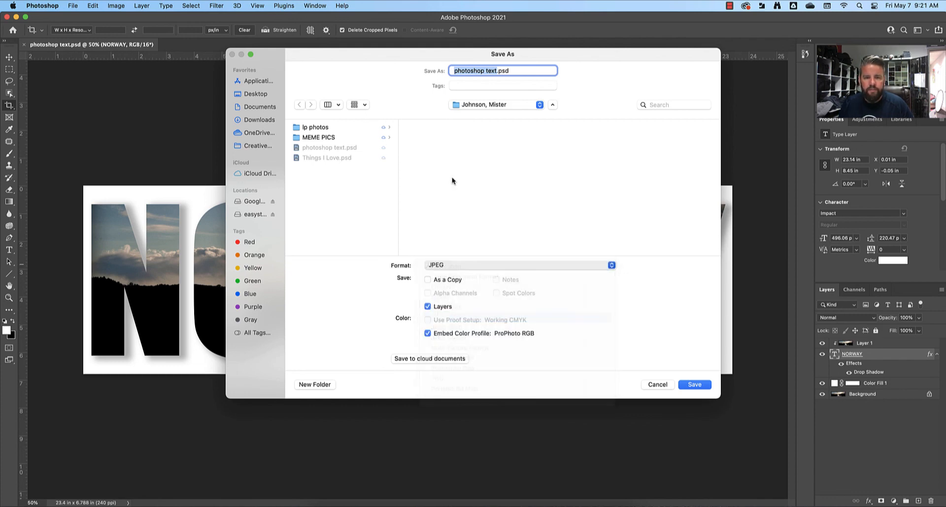
Step: Name the JPEG copy TURN THIS INphotoshop text.jpg and save it at Maximum quality 10 with the Progressive option
click(455, 71)
text(TURN THIS IS)
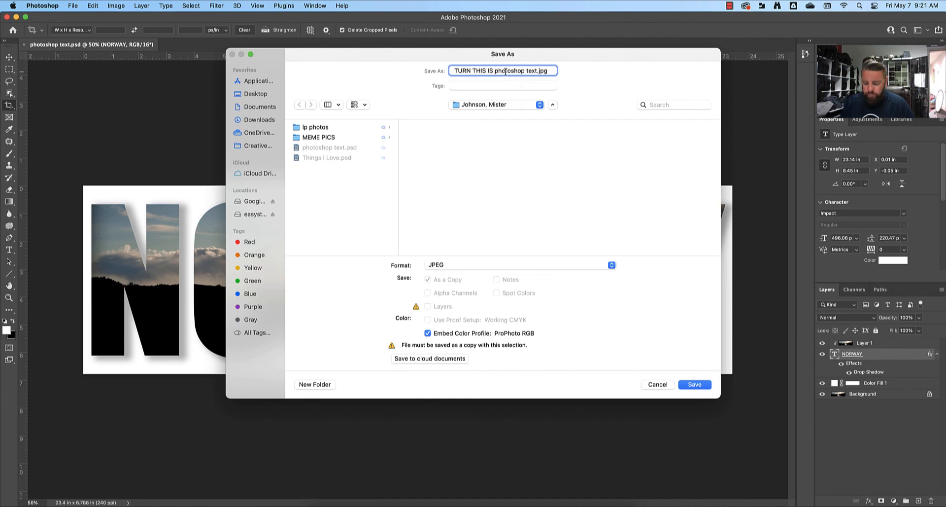
key(BackSpace)
key(BackSpace)
key(BackSpace)
text(IN)
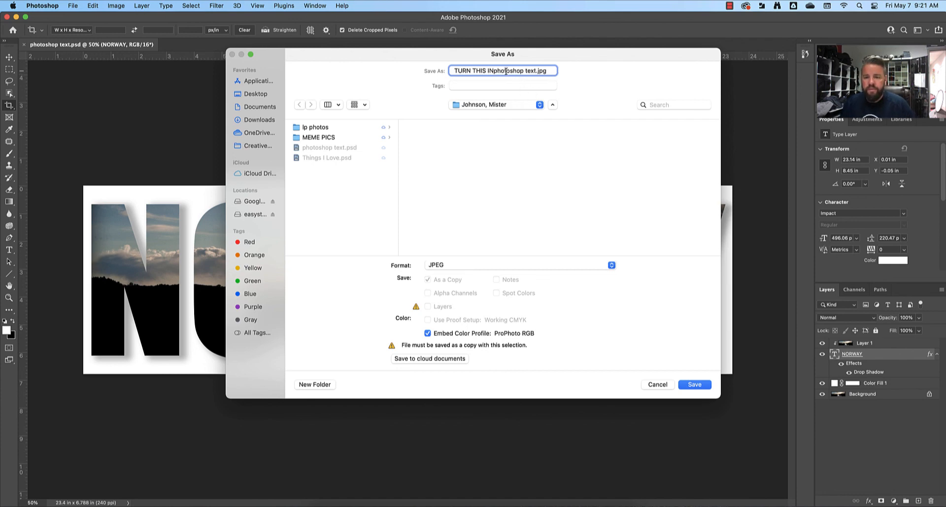
click(695, 385)
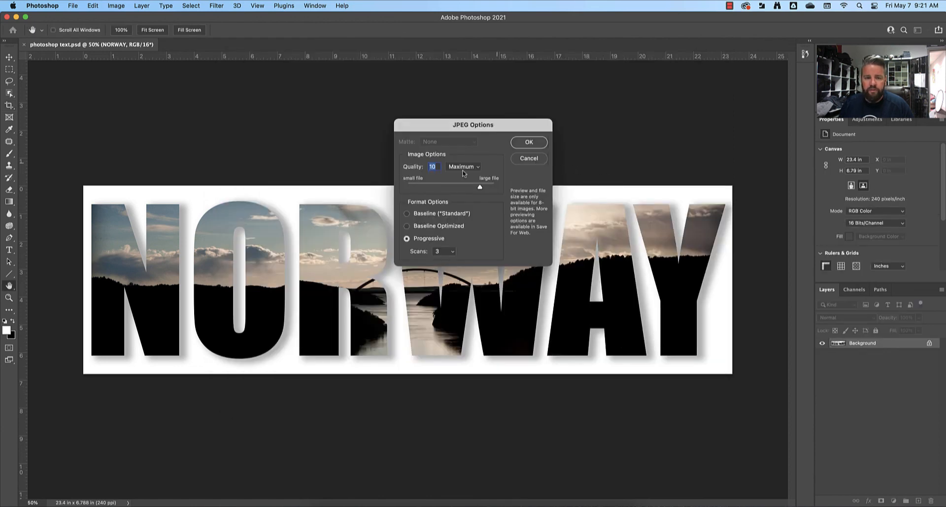
click(518, 146)
key(c)
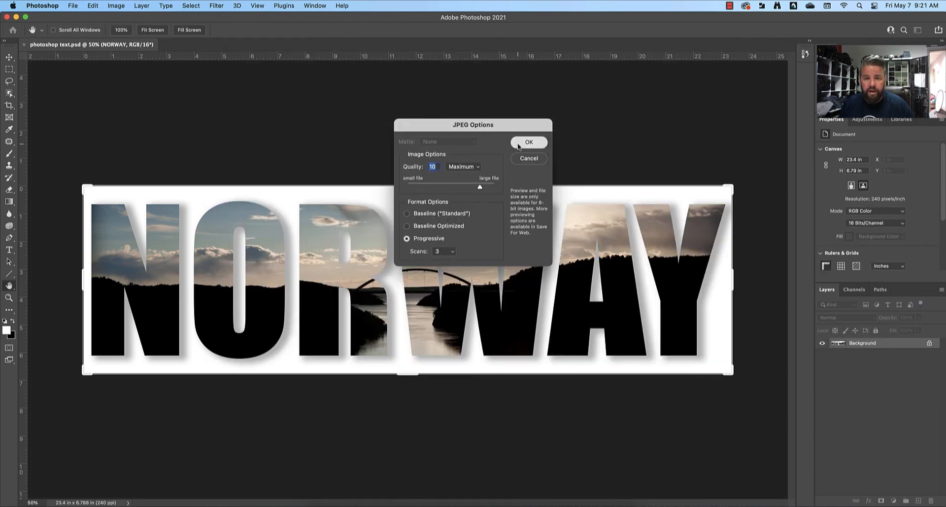